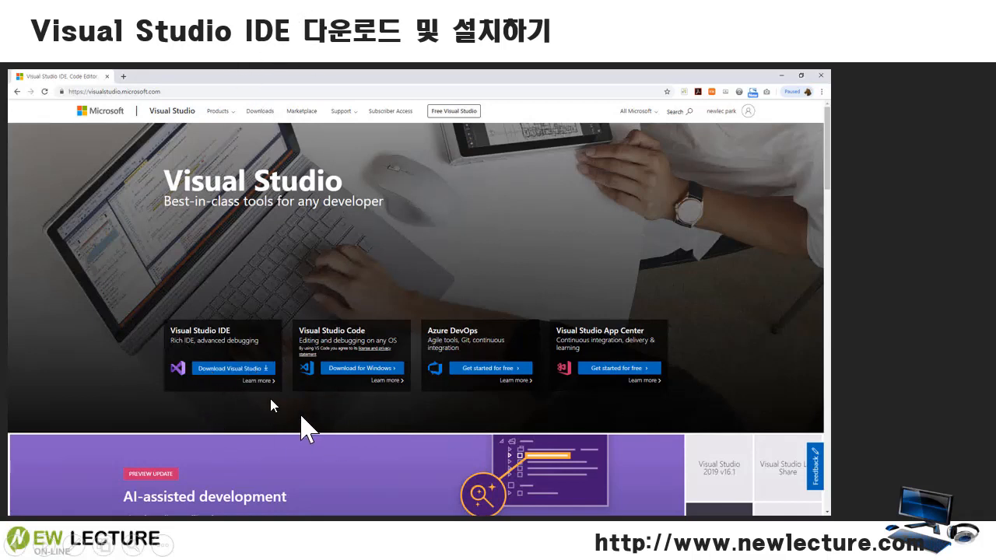
# Step: Open the Visual Studio website at visualstudio.com in the browser
pyautogui.press('Right')
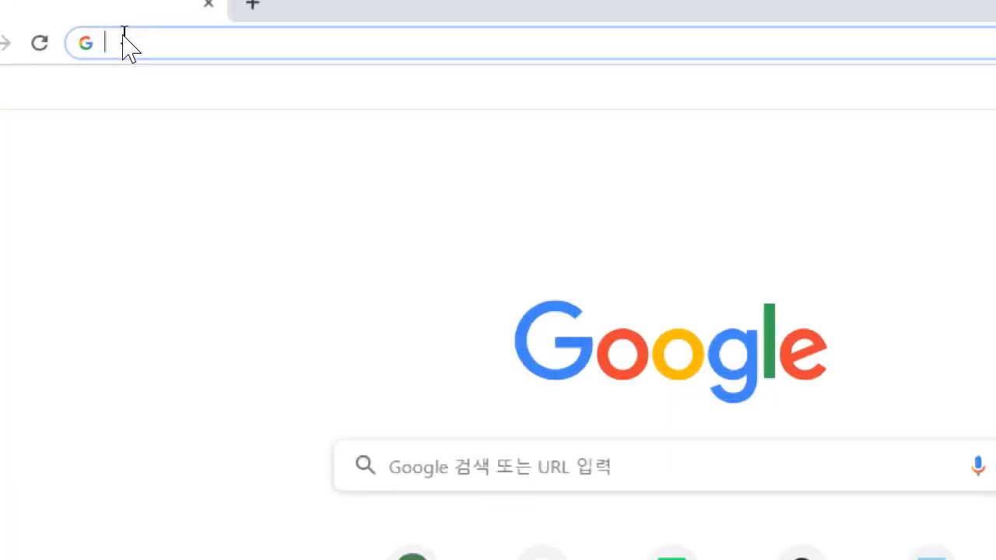
pyautogui.write('visual')
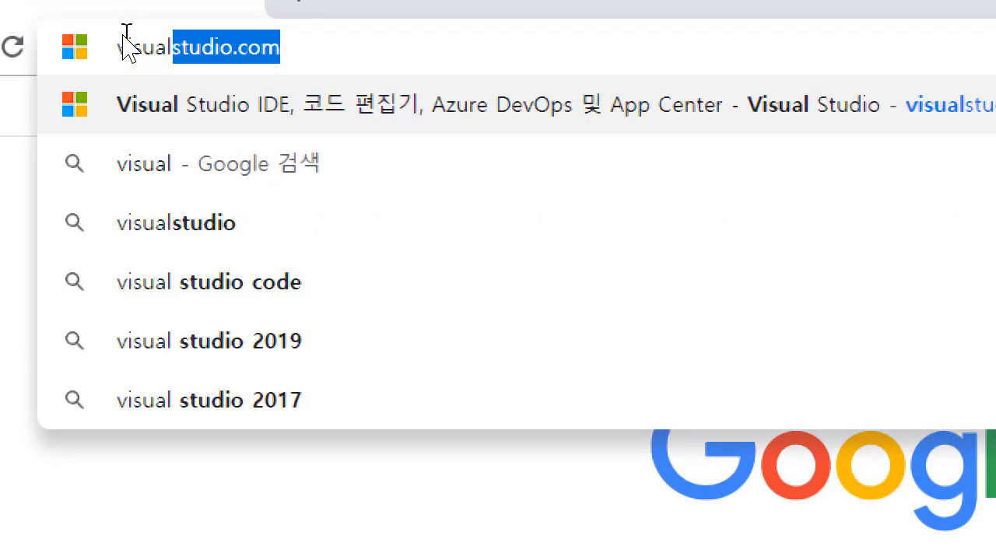
pyautogui.press('Return')
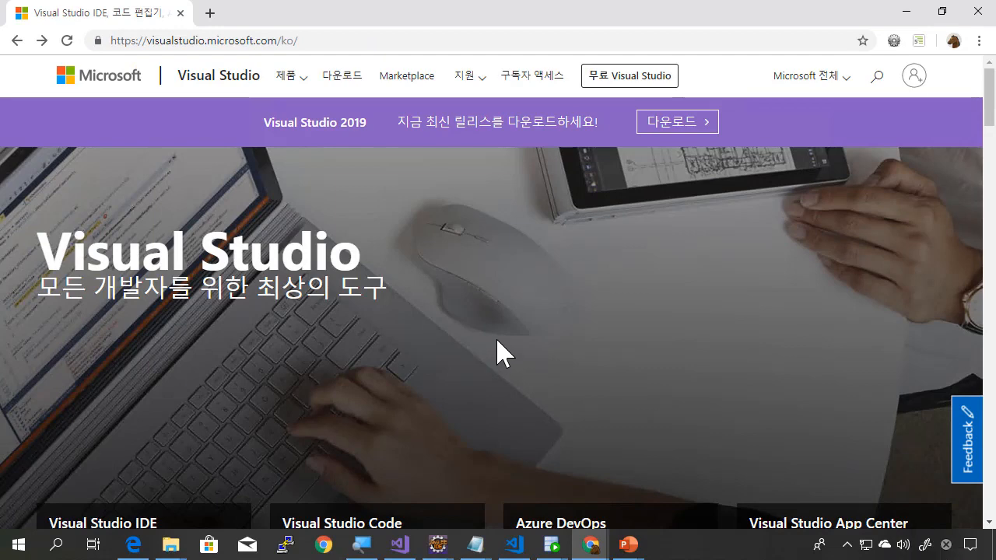
# Step: Download the Community 2019 edition of the Visual Studio IDE
pyautogui.scroll(-2, 273, 349)
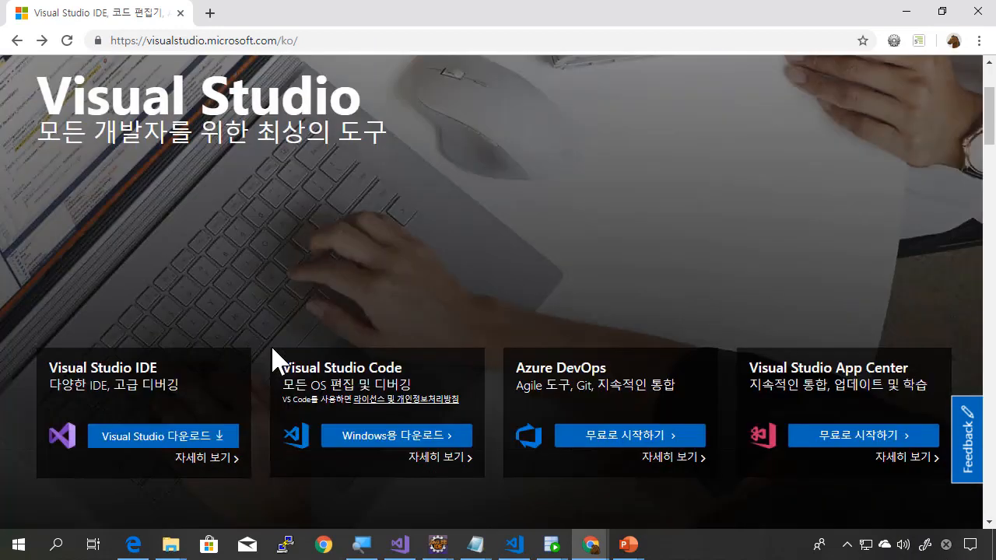
pyautogui.click(189, 436)
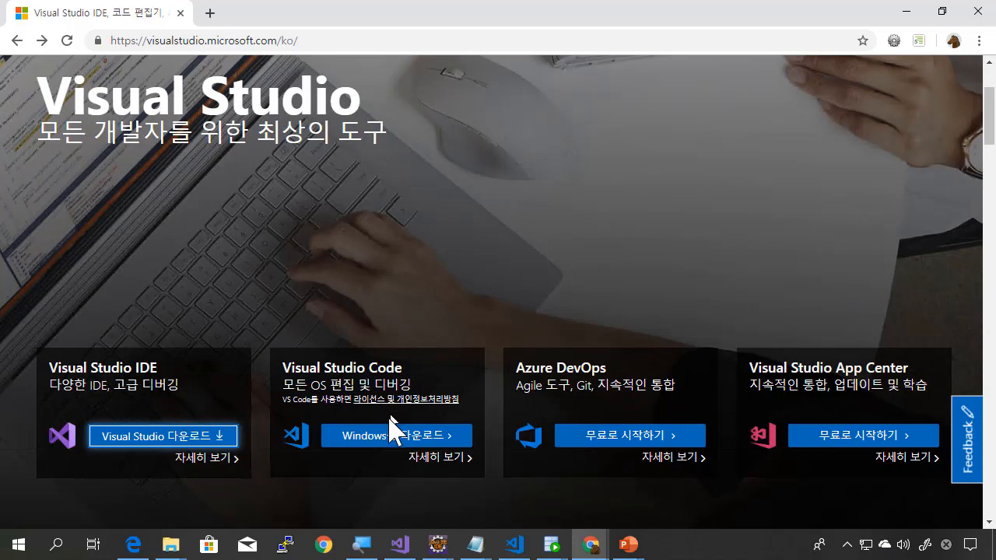
pyautogui.click(167, 437)
pyautogui.moveTo(189, 439)
pyautogui.click(133, 483)
pyautogui.moveTo(147, 435)
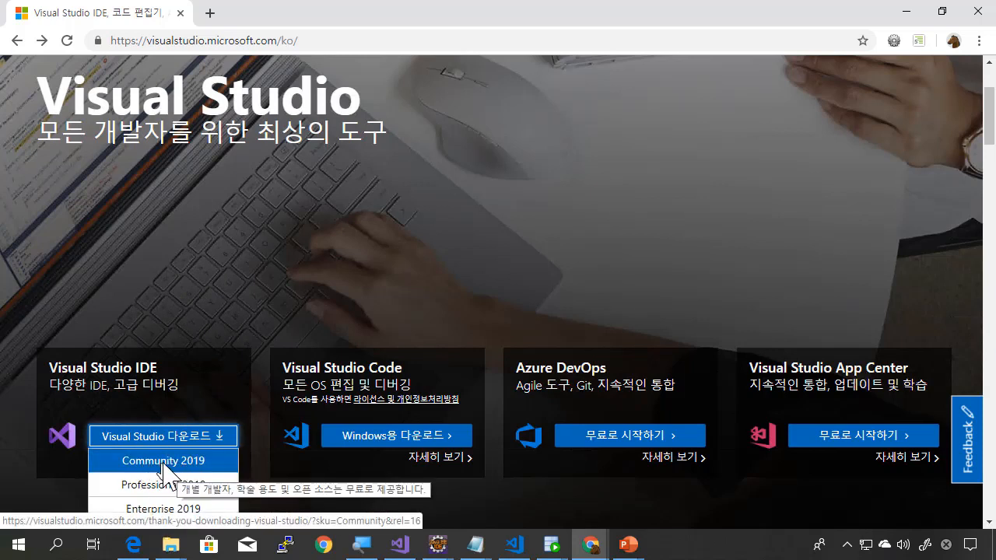
pyautogui.click(163, 467)
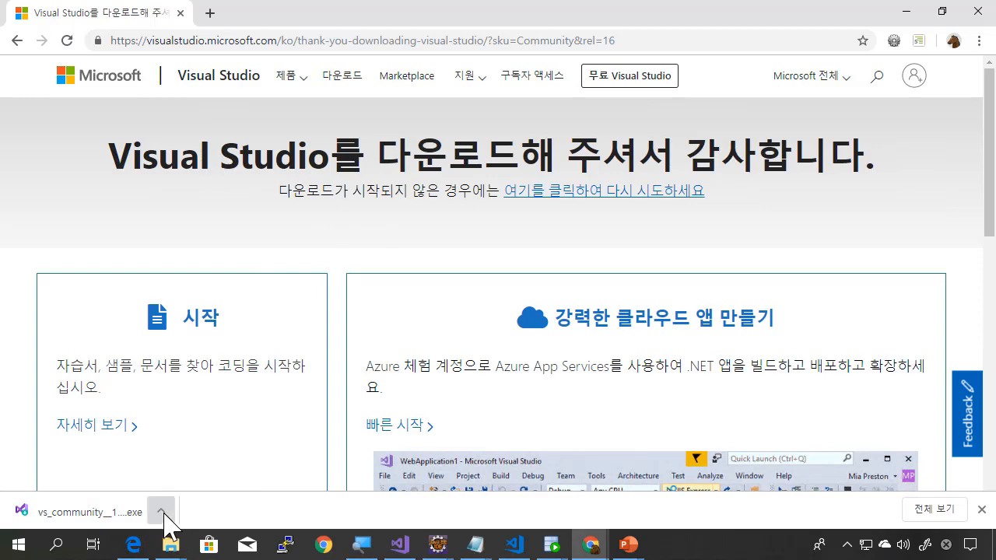
# Step: Run the newly downloaded vs_community installer from its folder, allow it to change the device, and continue past the setup terms
pyautogui.click(161, 511)
pyautogui.click(204, 459)
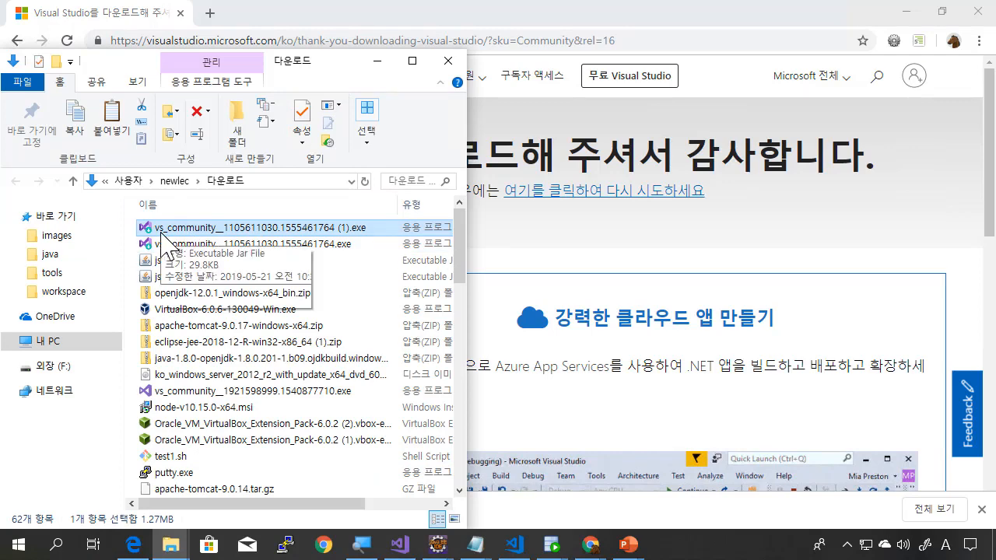
pyautogui.doubleClick(159, 231)
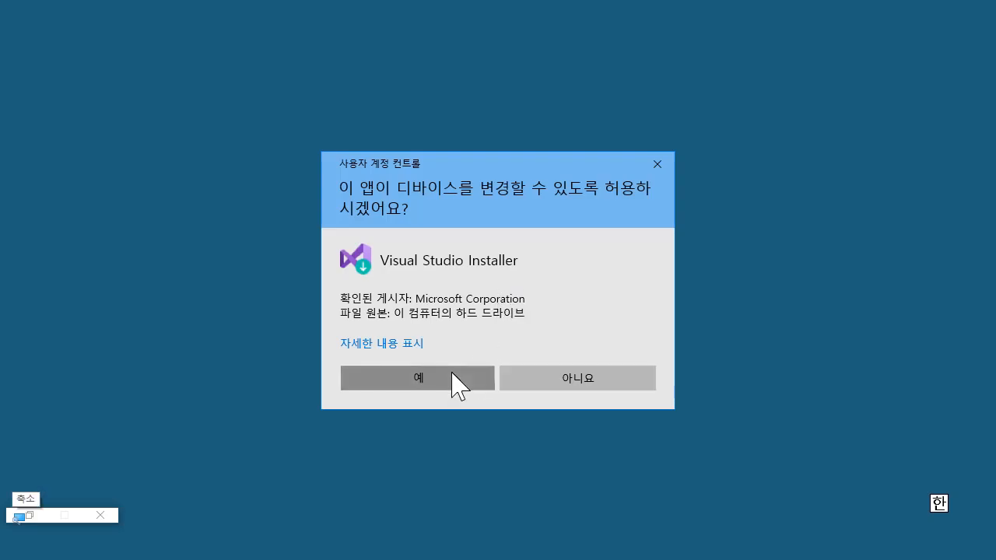
pyautogui.click(454, 382)
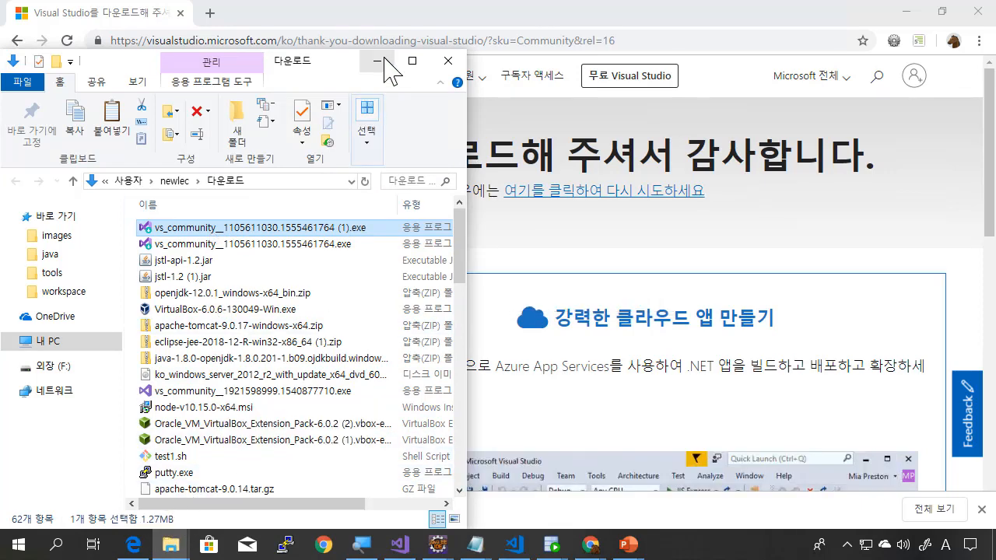
pyautogui.click(376, 61)
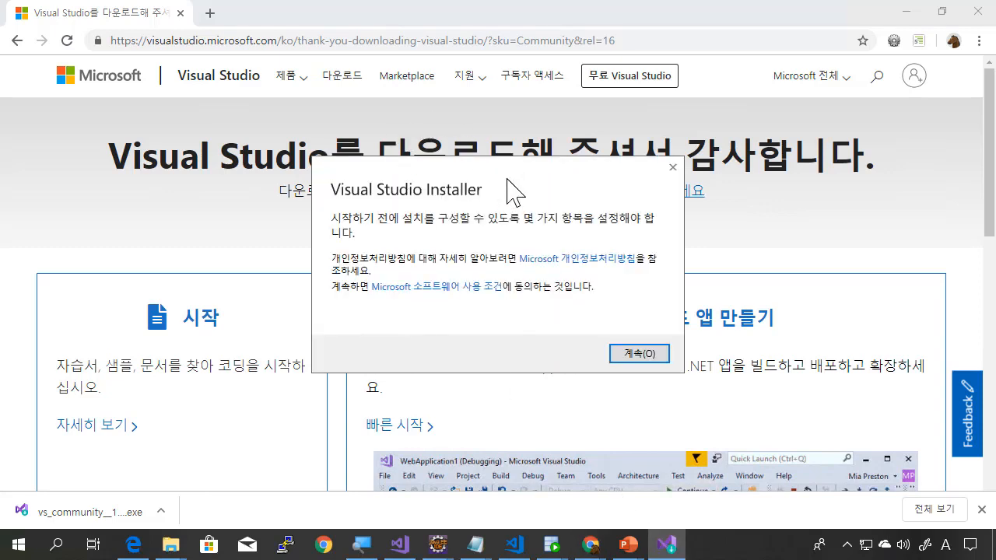
pyautogui.click(639, 355)
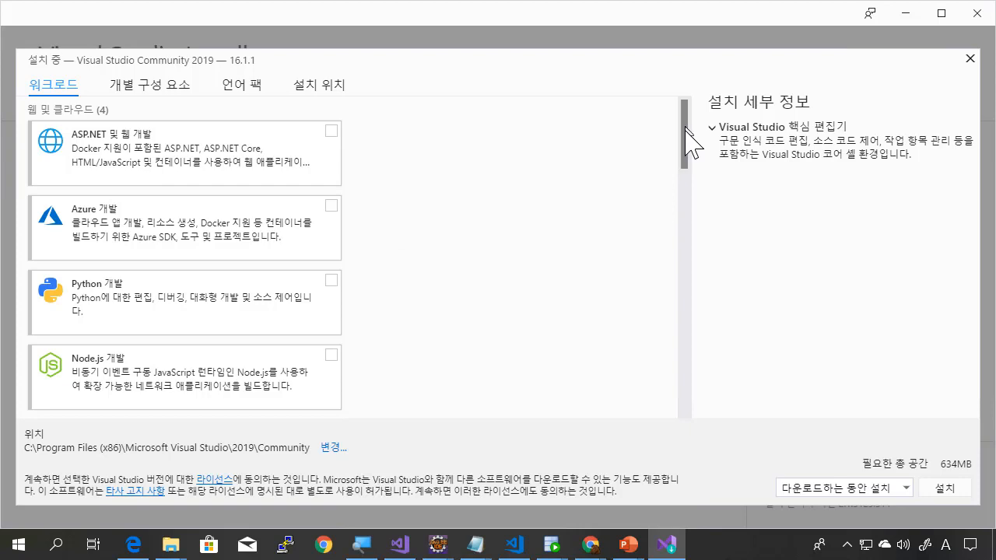
# Step: Select the four web and cloud workloads for installation: ASP.NET and web, Azure, Python and Node.js development
pyautogui.moveTo(686, 166)
pyautogui.mouseDown()
pyautogui.moveTo(678, 260)
pyautogui.moveTo(681, 164)
pyautogui.mouseUp()
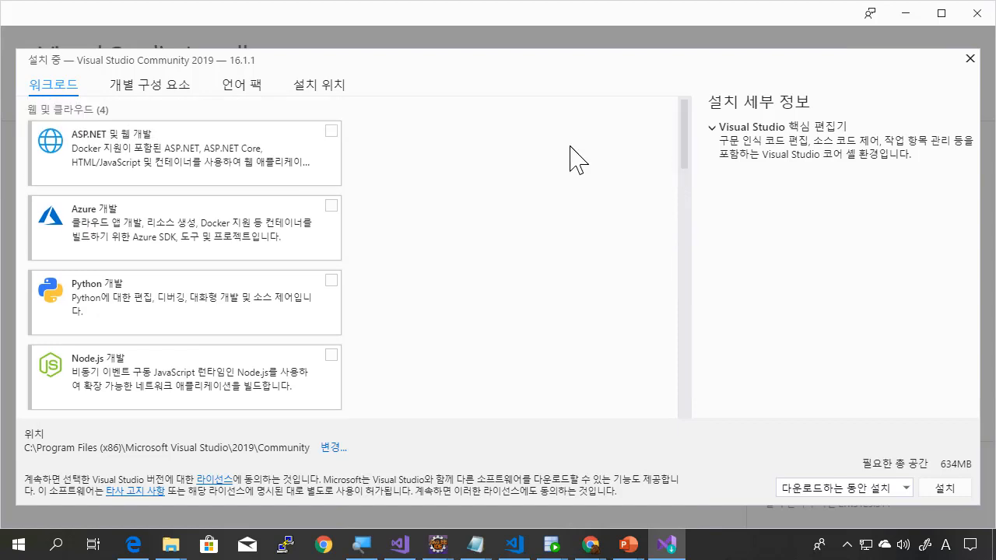
pyautogui.moveTo(688, 137); pyautogui.dragTo(677, 112)
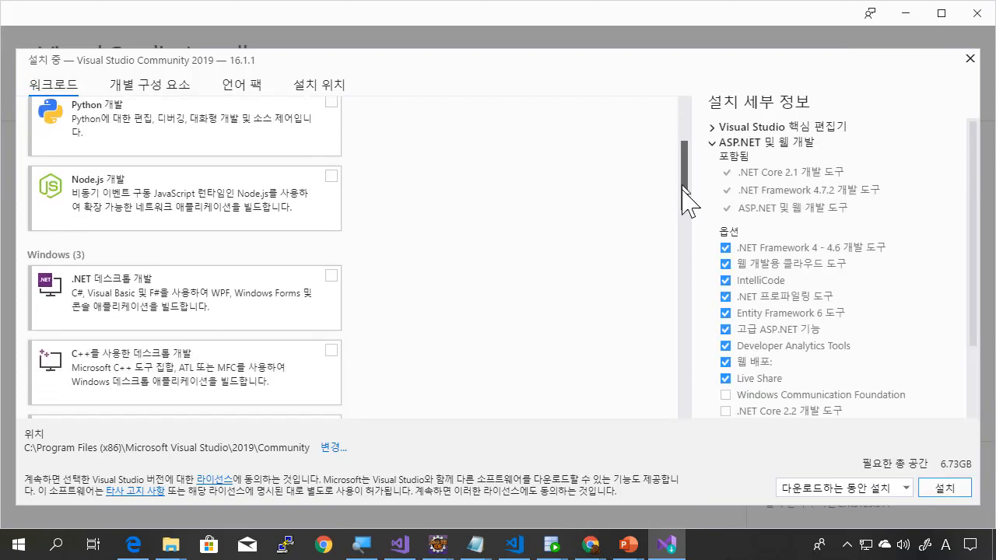
pyautogui.moveTo(685, 195); pyautogui.dragTo(677, 133)
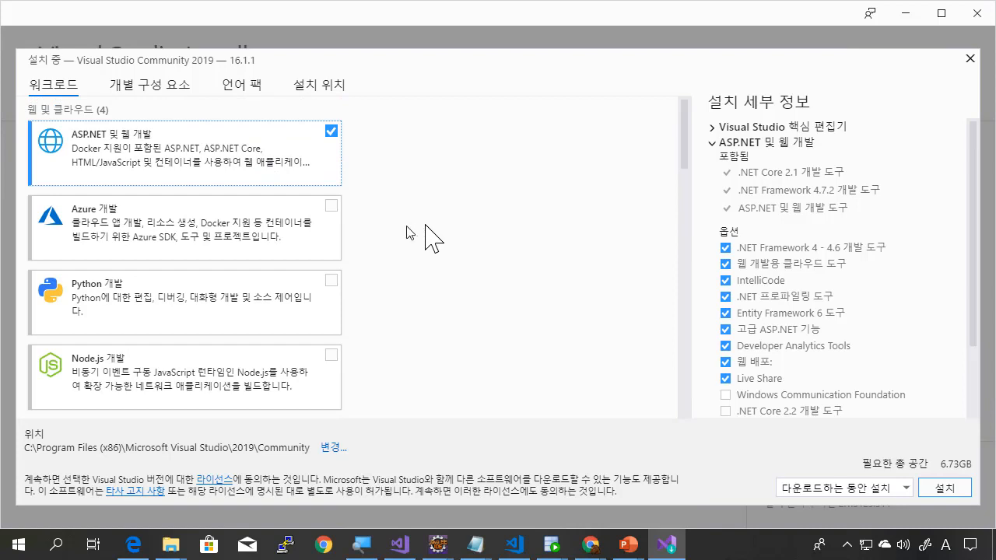
pyautogui.click(331, 206)
pyautogui.click(332, 281)
pyautogui.click(332, 355)
# Step: Add the three Windows workloads, mobile development with .NET and the remaining workloads through .NET Core cross-platform development, and start the installation
pyautogui.scroll(-4, 362, 234)
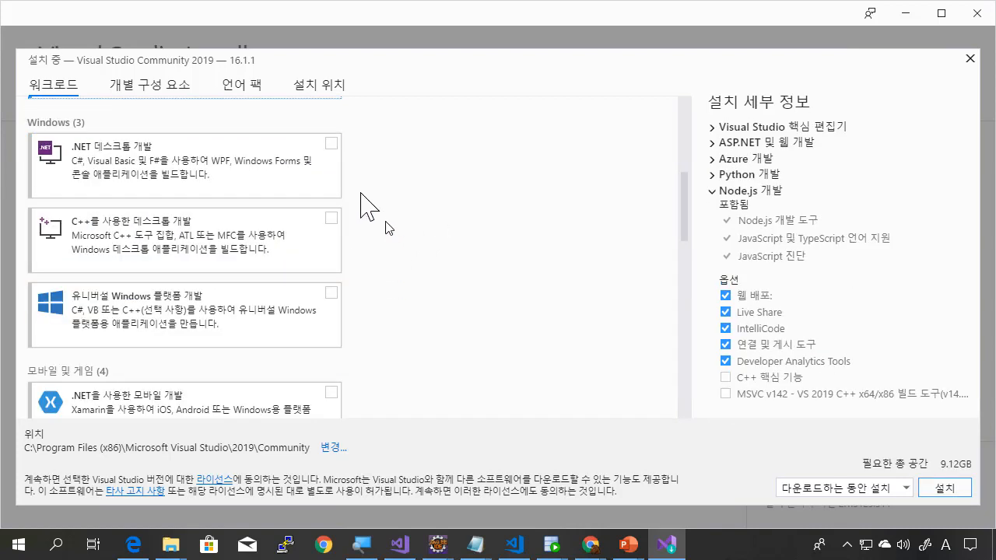
pyautogui.click(332, 143)
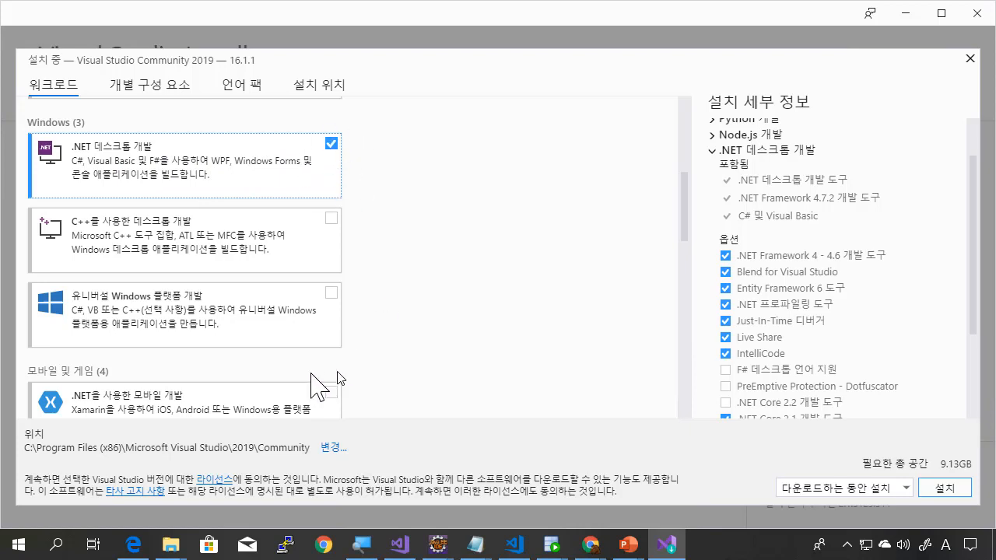
pyautogui.click(334, 219)
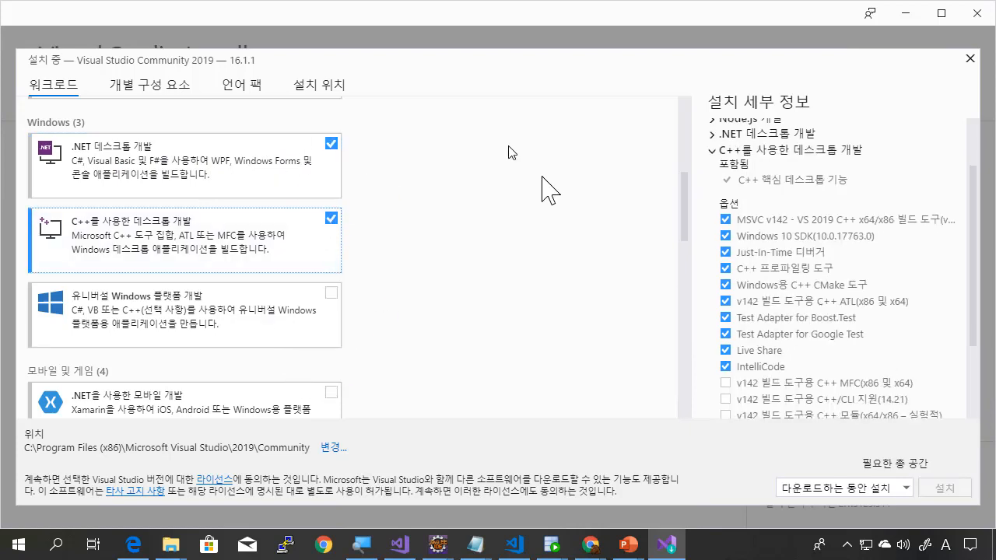
pyautogui.click(331, 293)
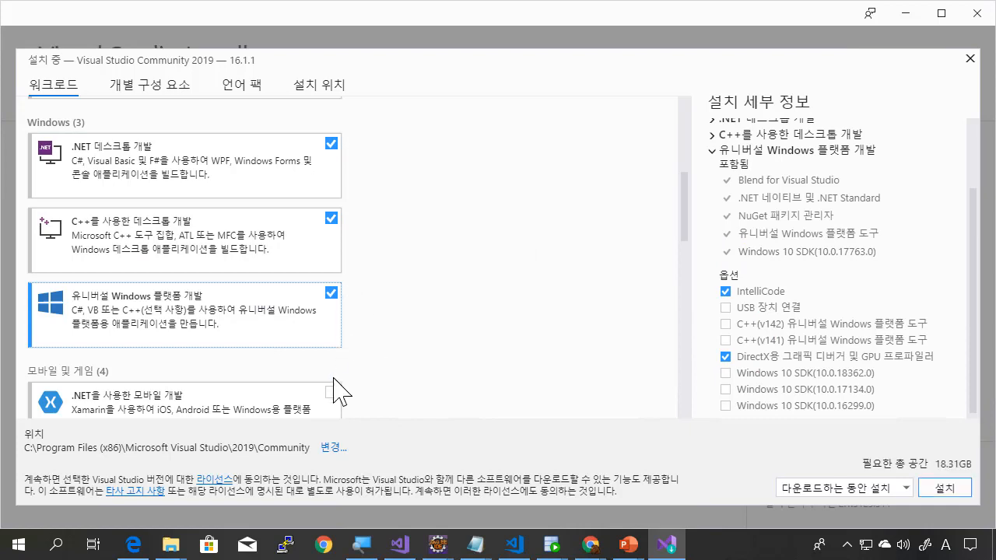
pyautogui.click(332, 392)
pyautogui.scroll(2, 434, 352)
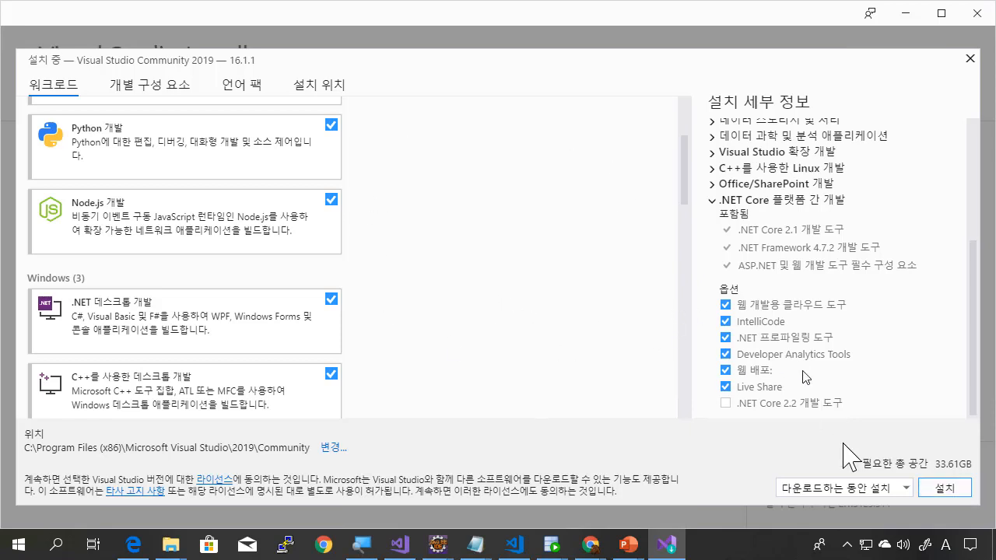
pyautogui.click(945, 489)
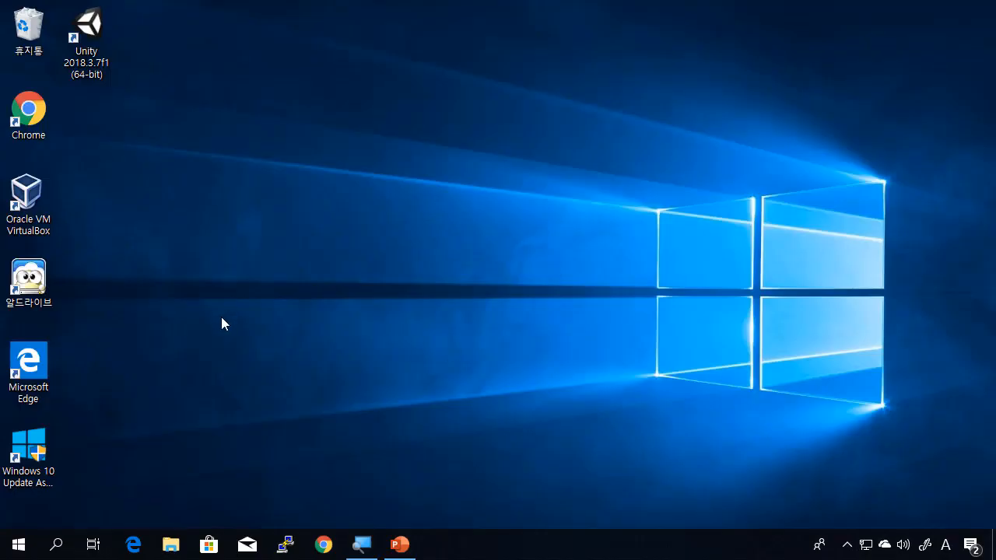
# Step: Launch the installed Visual Studio 2019 to check its start window, and close it
pyautogui.click(18, 545)
pyautogui.scroll(-15, 175, 433)
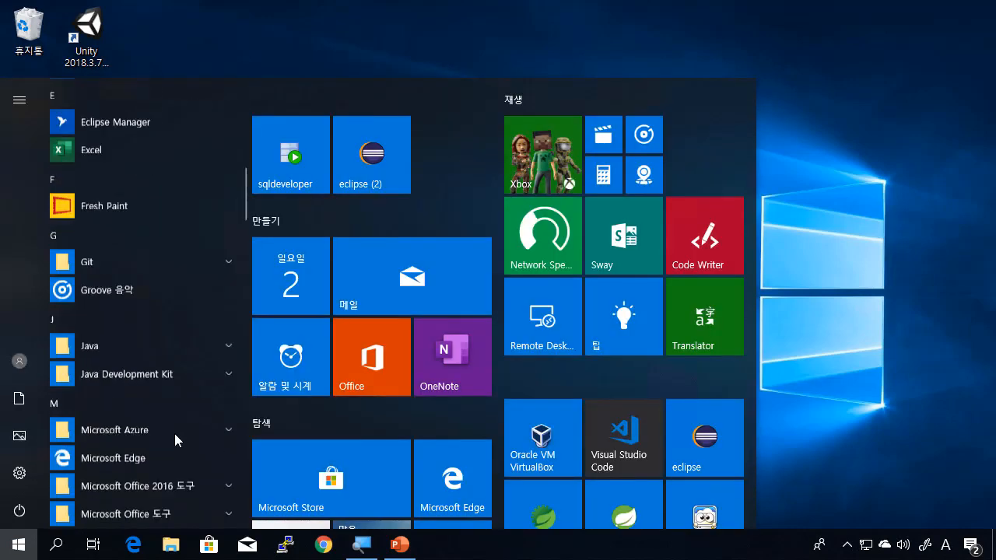
pyautogui.scroll(-10, 174, 434)
pyautogui.scroll(4, 175, 433)
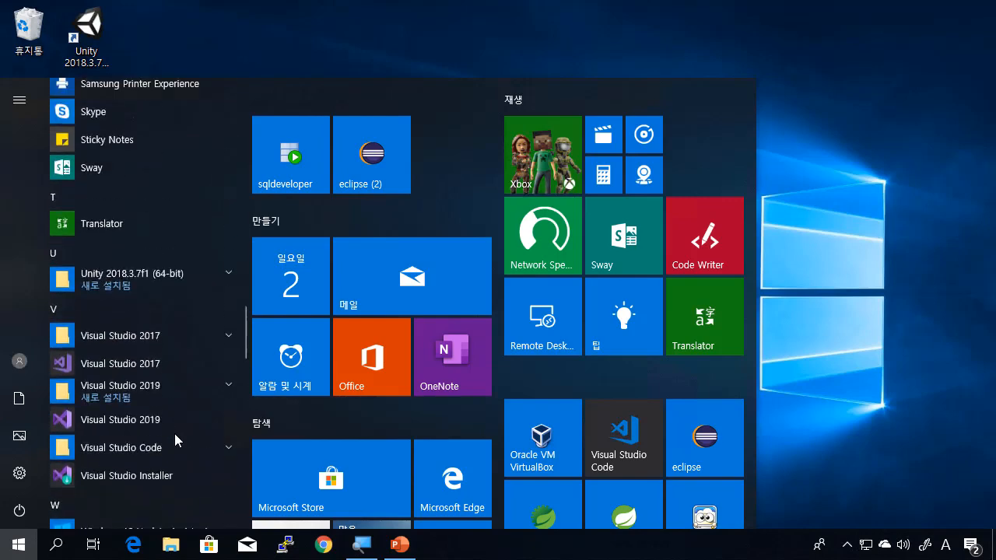
pyautogui.scroll(-3, 174, 434)
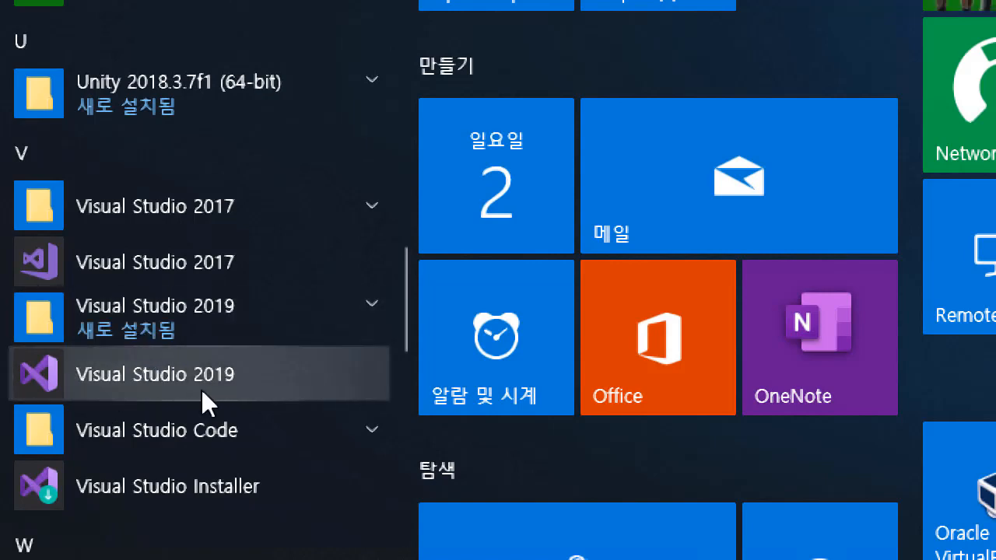
pyautogui.click(169, 375)
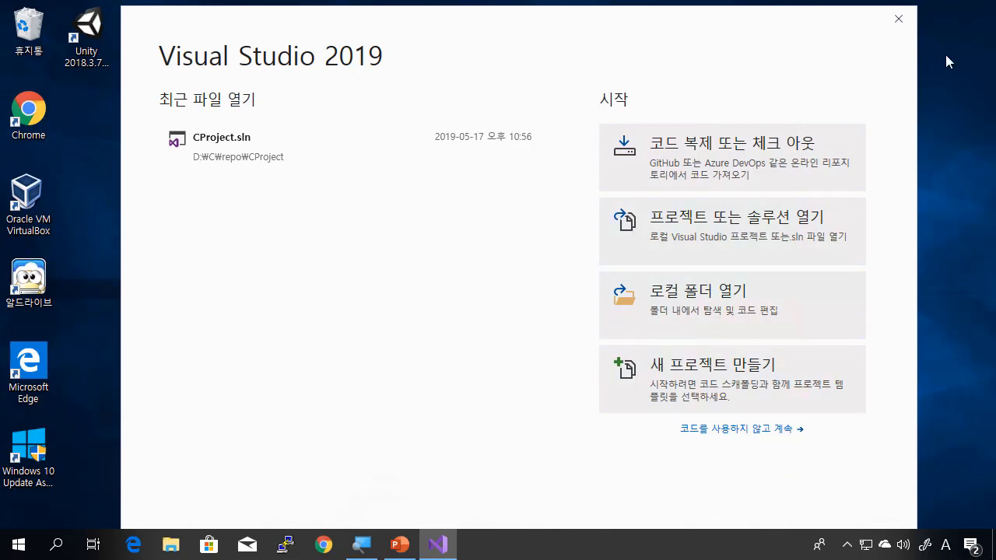
pyautogui.click(899, 22)
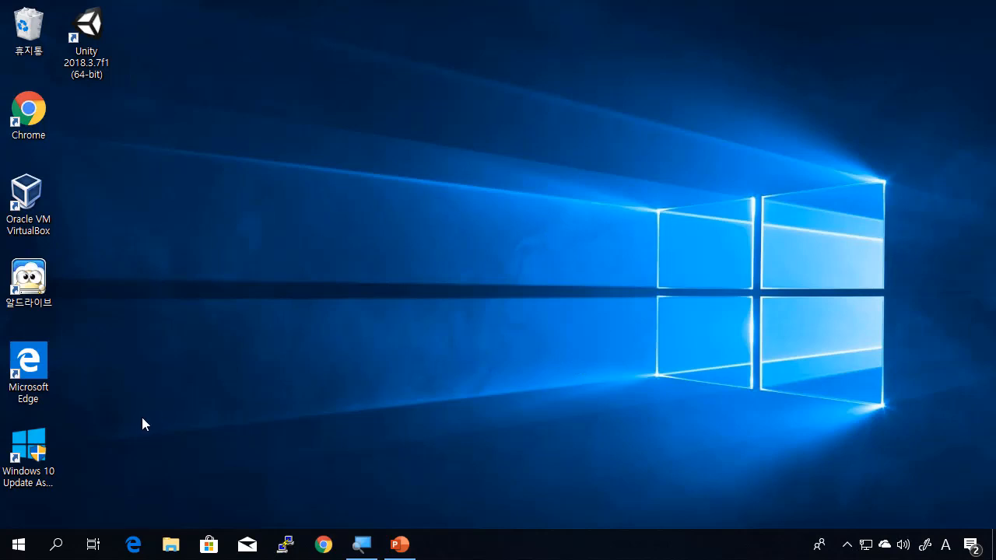
# Step: Open the Developer Command Prompt from the Visual Studio 2019 program folder
pyautogui.click(18, 544)
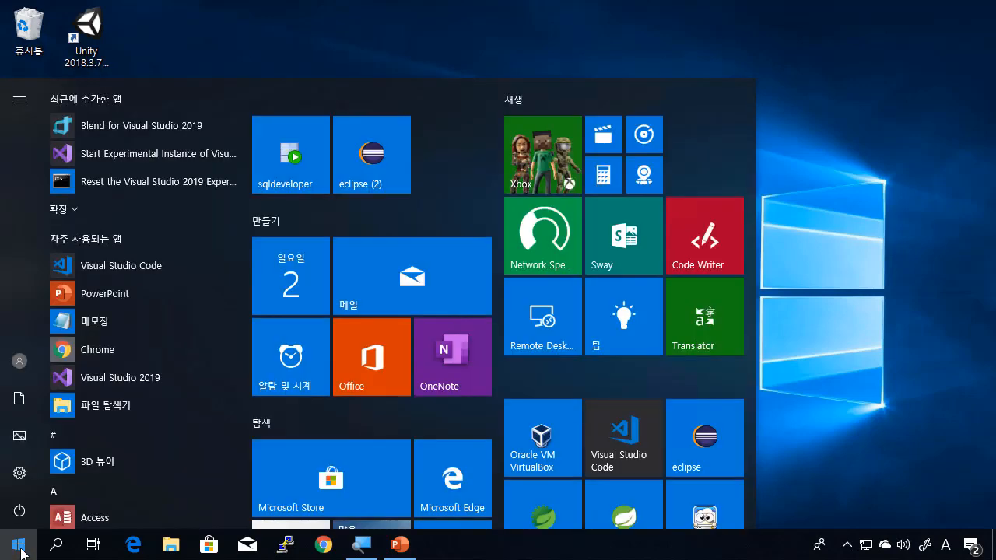
pyautogui.scroll(-3, 167, 375)
pyautogui.scroll(-15, 166, 374)
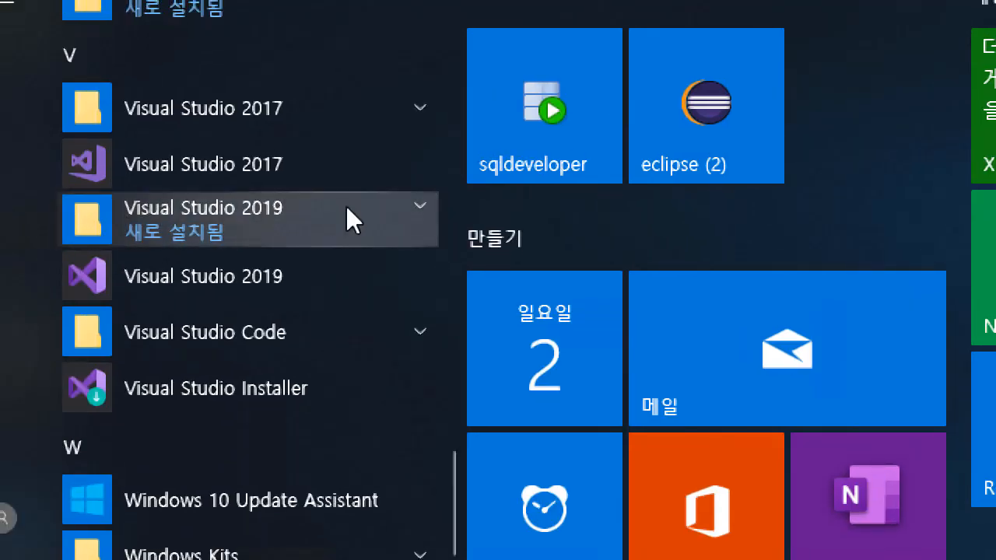
pyautogui.click(419, 206)
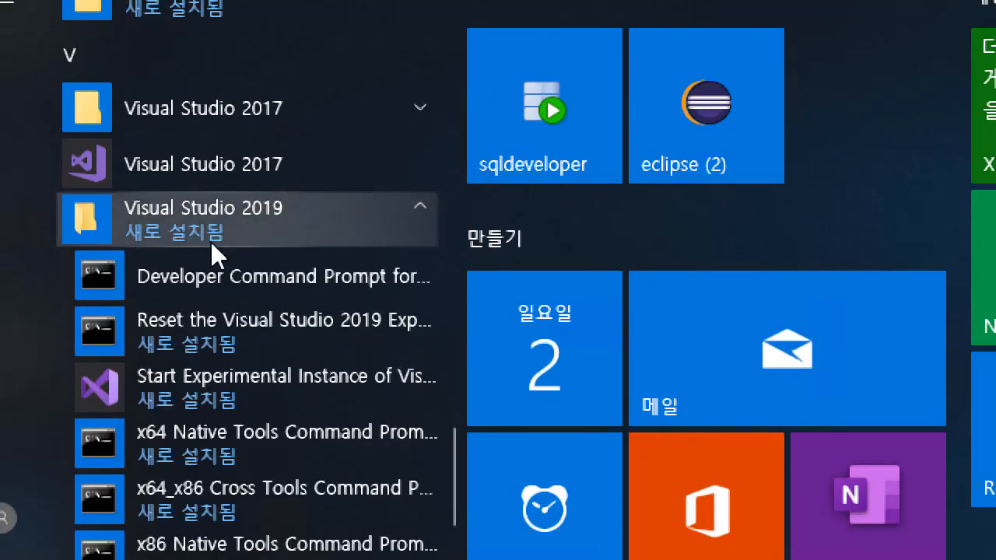
pyautogui.click(333, 277)
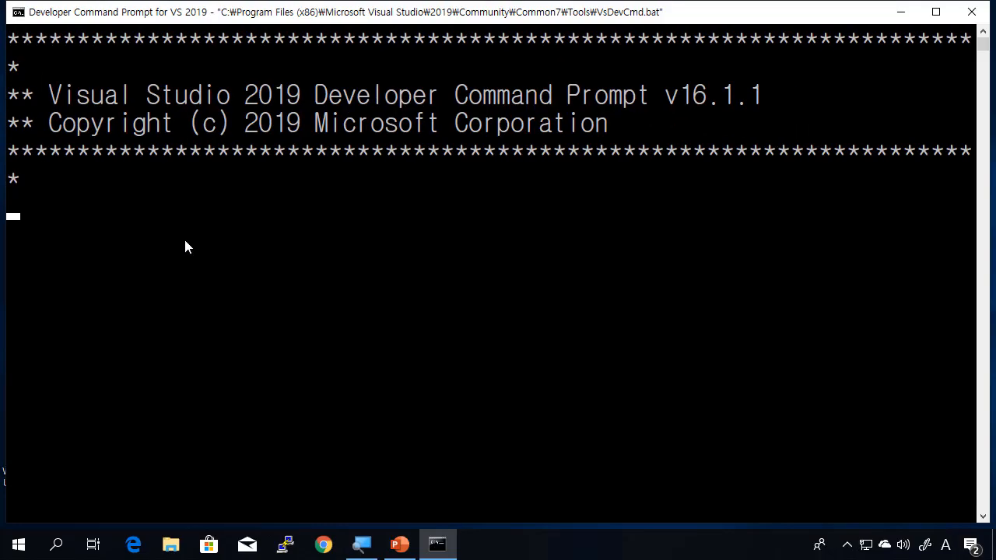
pyautogui.click(333, 274)
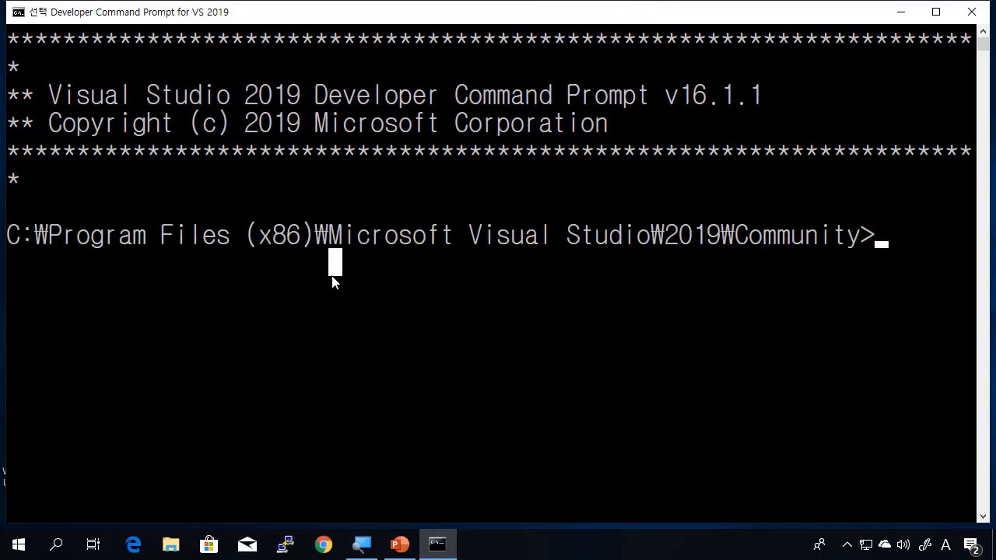
pyautogui.click(519, 313)
pyautogui.click(656, 286)
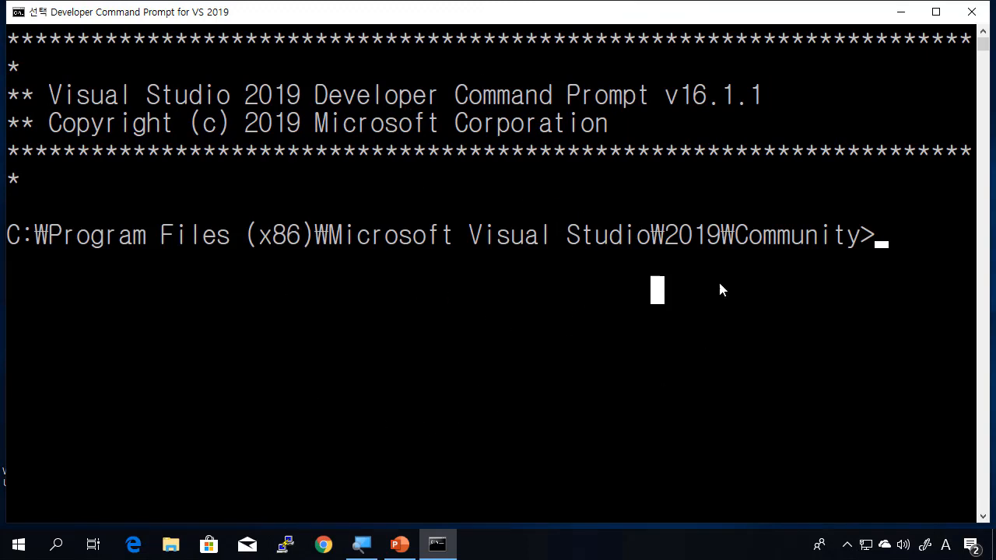
pyautogui.click(463, 307)
pyautogui.click(608, 323)
# Step: Print the current directory with cd, and change to the root of the C: drive with cd \
pyautogui.write('cd')
pyautogui.press('Return')
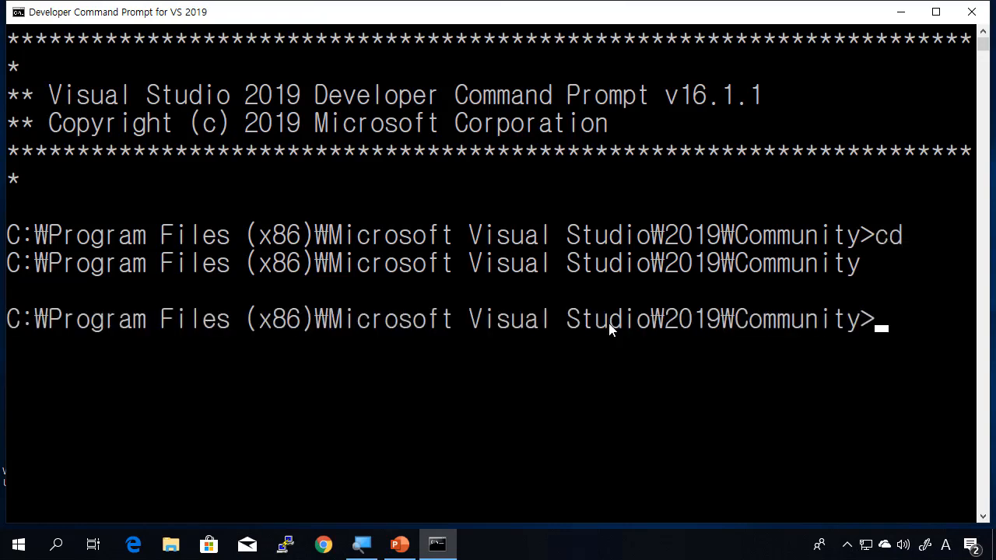
pyautogui.write('cd ..')
pyautogui.press('BackSpace')
pyautogui.press('BackSpace')
pyautogui.write('\\')
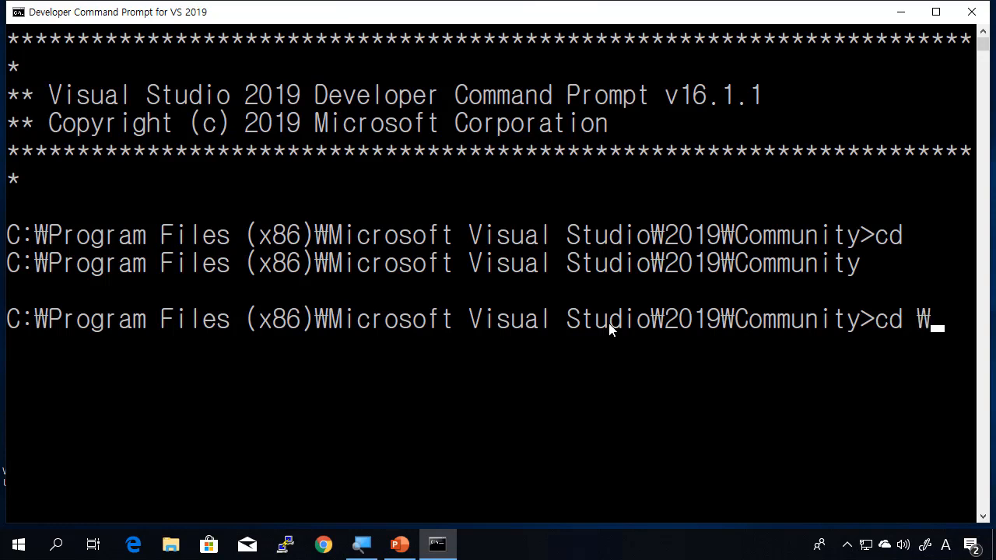
pyautogui.press('Return')
# Step: Clear the console with cls, print the search path with path, and review the Visual Studio entries from the start of the output
pyautogui.write('cls')
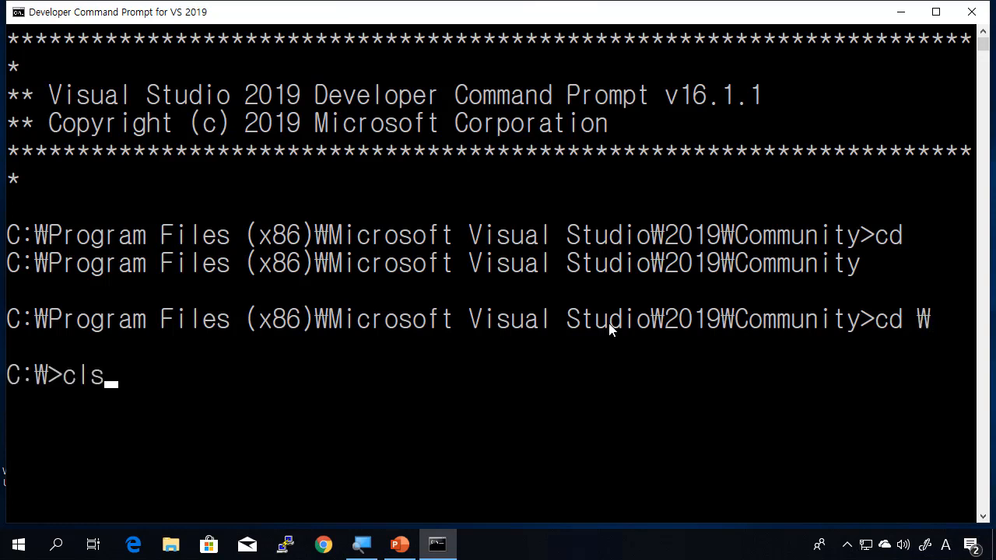
pyautogui.press('Return')
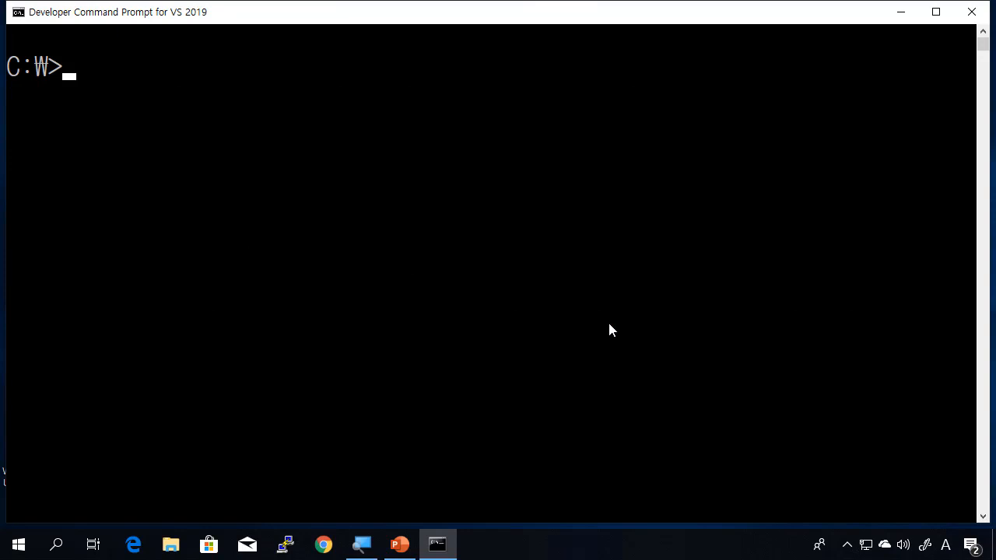
pyautogui.write('path')
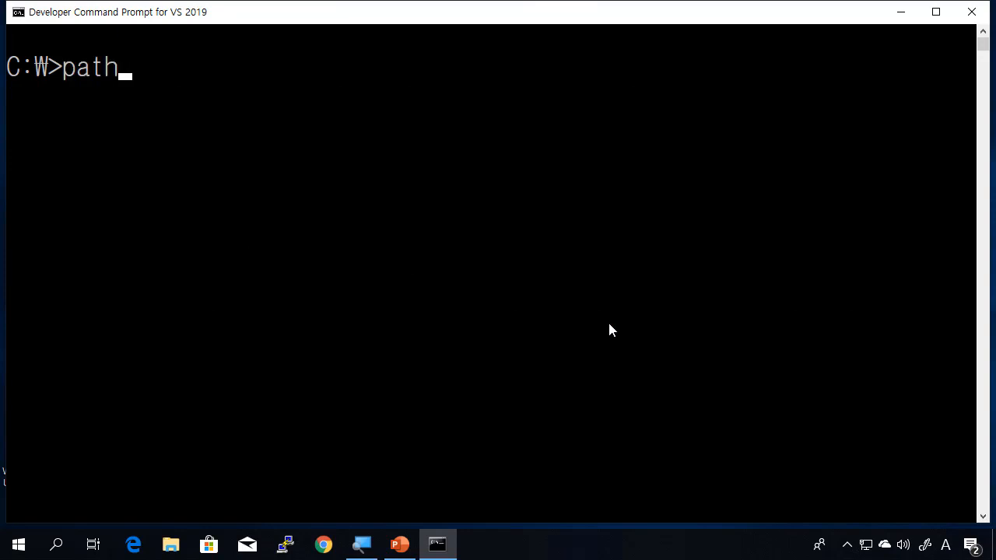
pyautogui.press('Return')
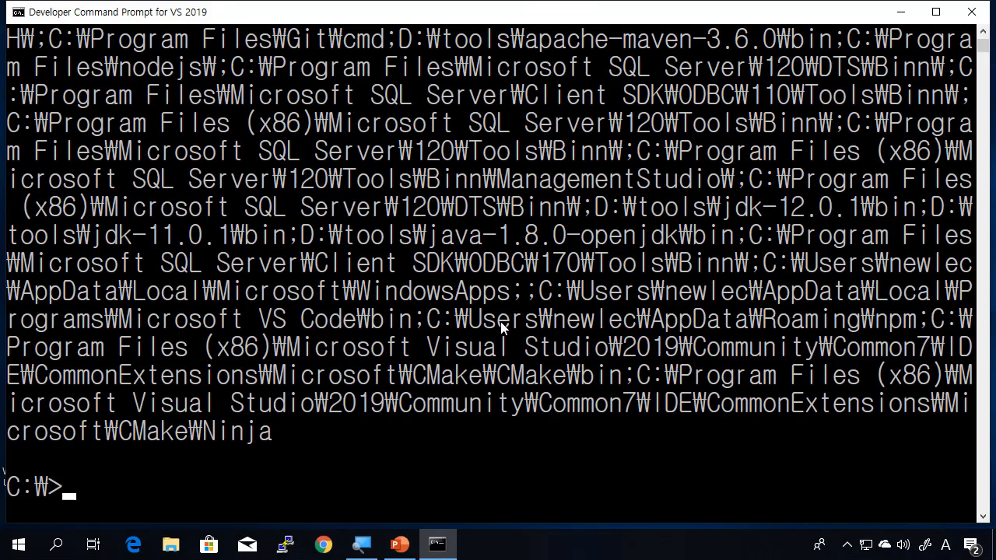
pyautogui.scroll(10, 501, 325)
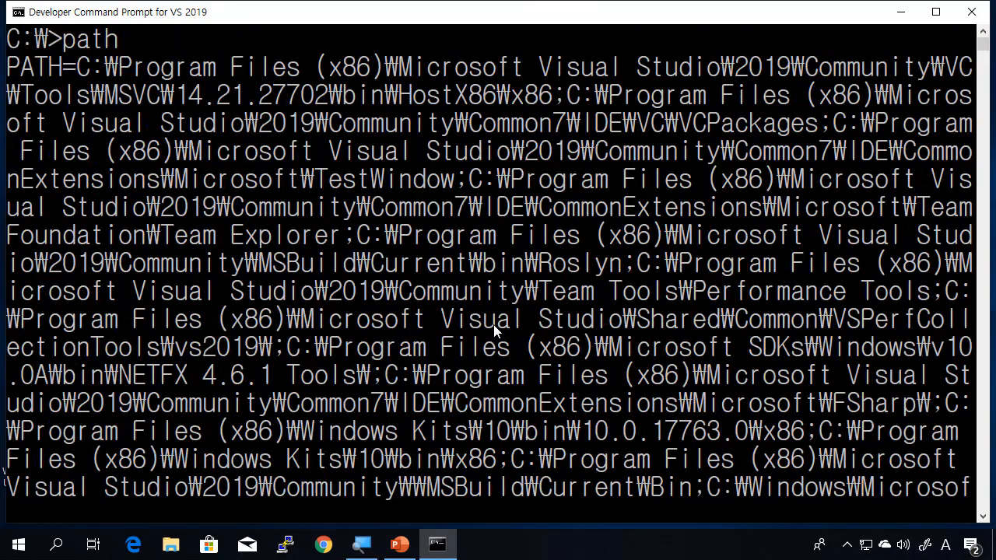
pyautogui.scroll(1, 493, 324)
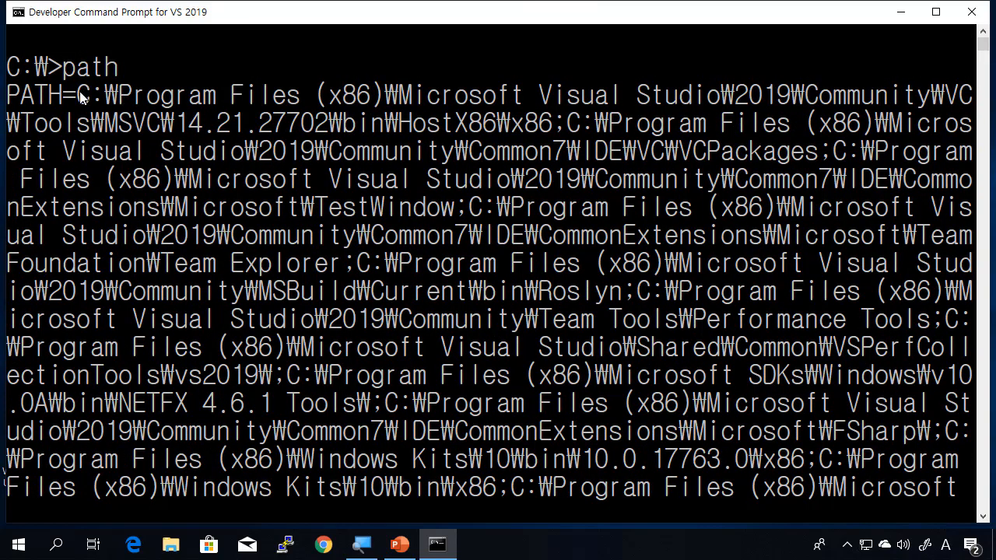
pyautogui.moveTo(81, 95); pyautogui.dragTo(366, 347)
pyautogui.click(557, 319)
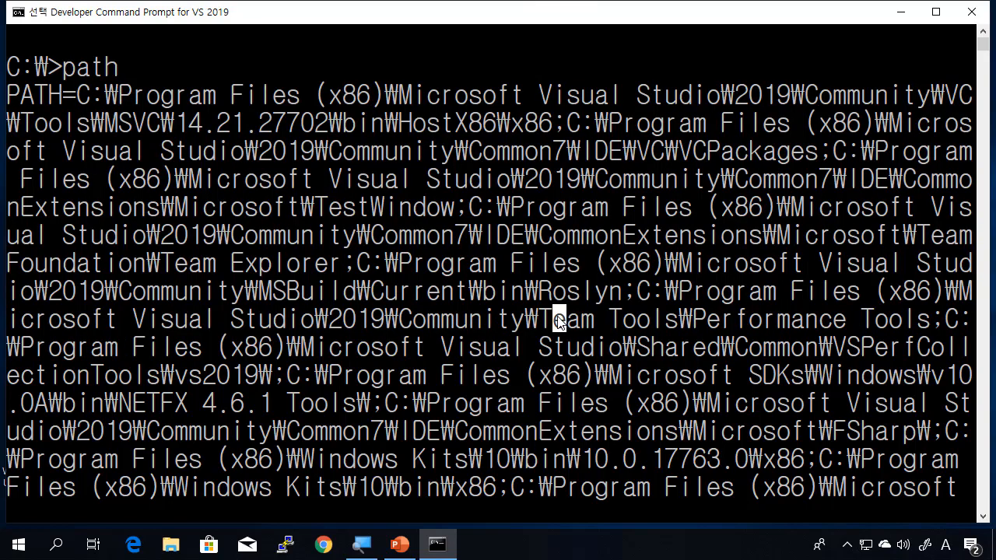
# Step: Open a regular Command Prompt by running cmd, and print its search path with path
pyautogui.press('super+r')
pyautogui.write('cmd')
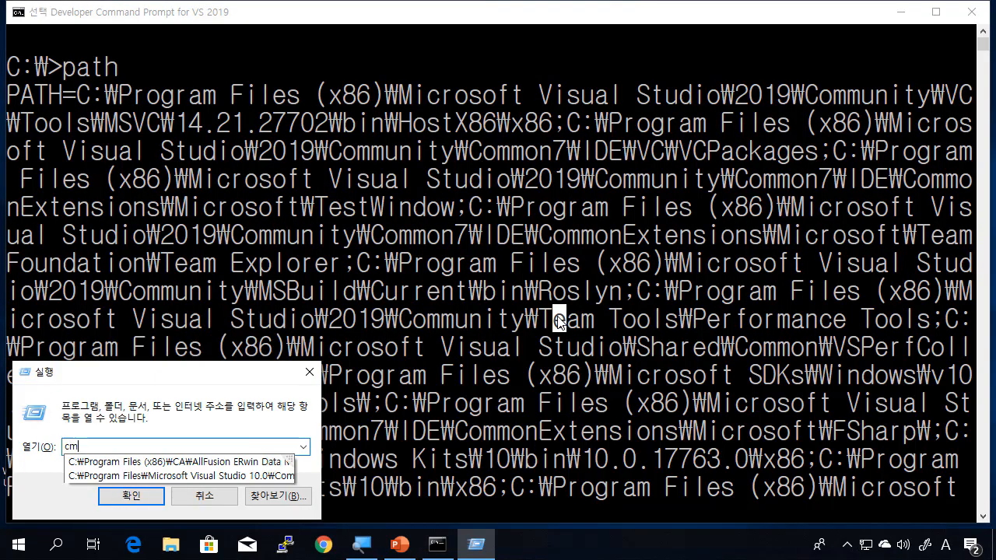
pyautogui.press('Return')
pyautogui.click(535, 232)
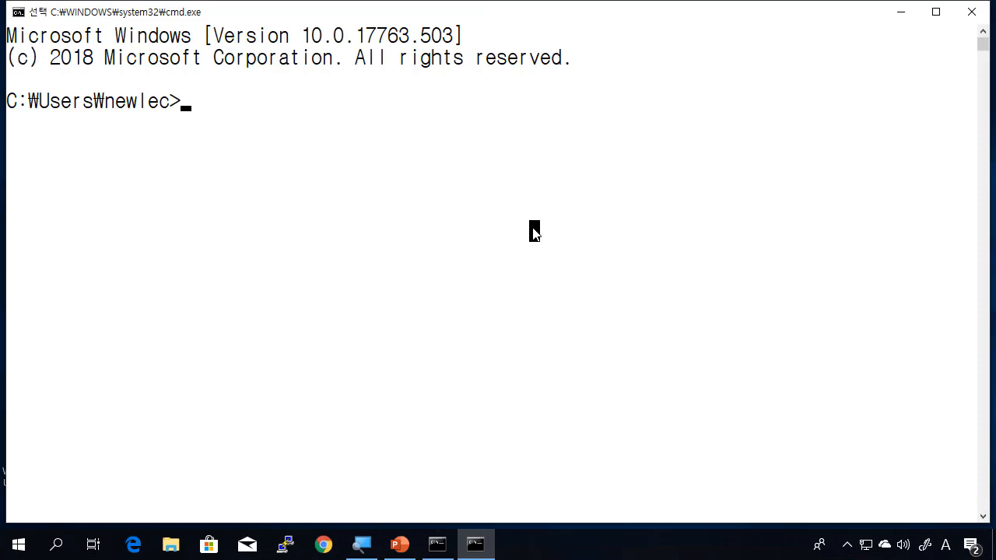
pyautogui.write('path')
pyautogui.press('Return')
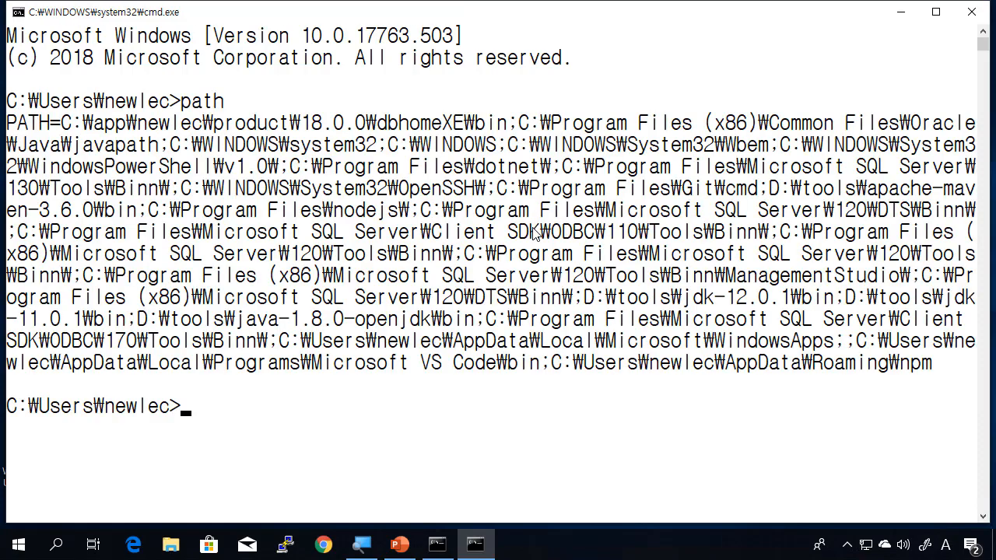
# Step: Examine the regular Command Prompt's PATH entries and shift its window to compare them with the Developer Command Prompt's output
pyautogui.click(66, 122)
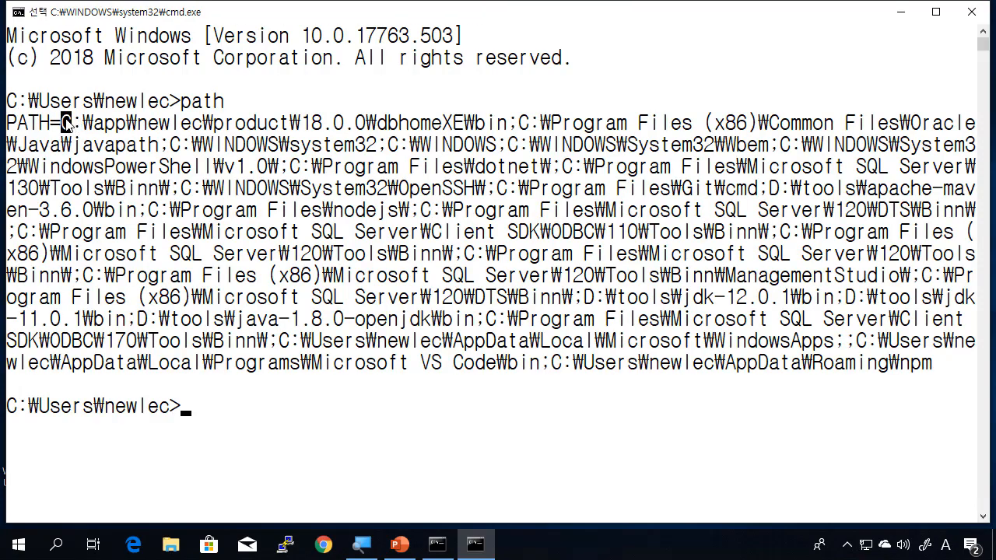
pyautogui.moveTo(66, 123); pyautogui.dragTo(649, 343)
pyautogui.click(720, 347)
pyautogui.click(883, 343)
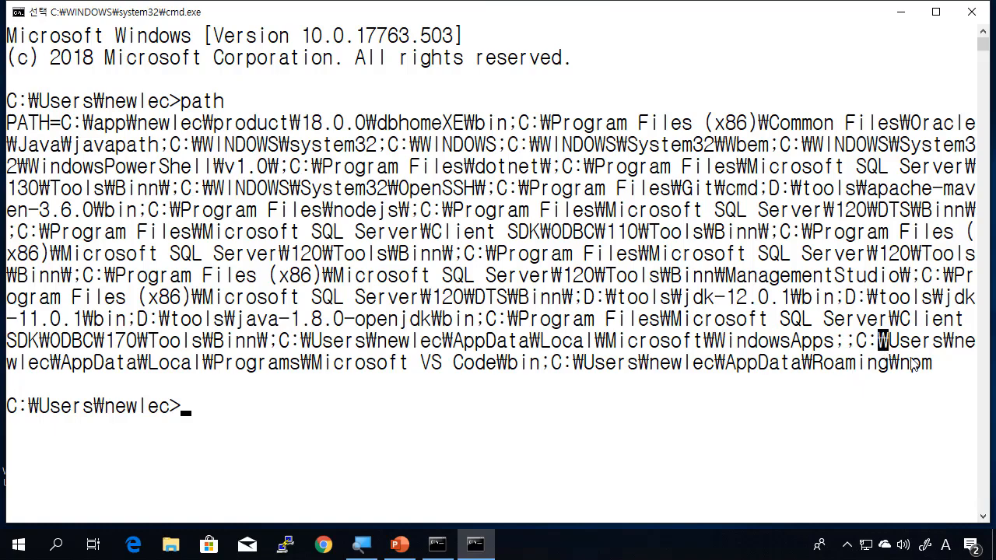
pyautogui.moveTo(629, 16); pyautogui.dragTo(792, 53)
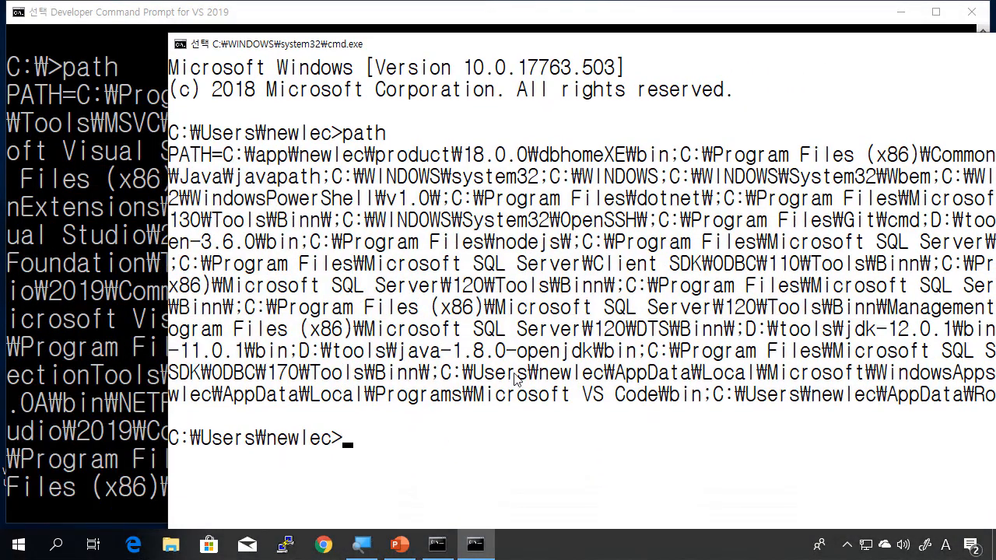
pyautogui.click(392, 376)
pyautogui.moveTo(477, 50); pyautogui.dragTo(370, 53)
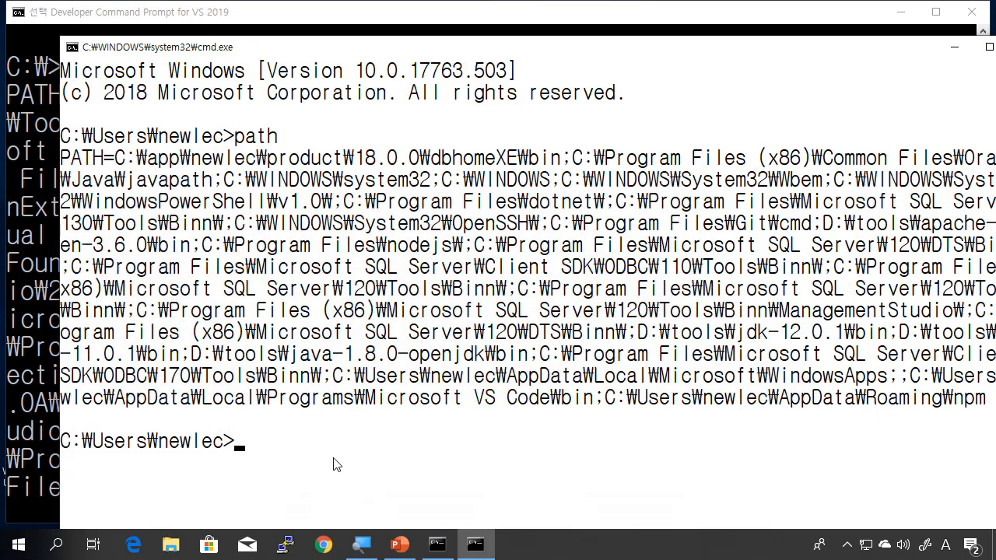
# Step: Run the made-up command asdf in the regular Command Prompt to test how an unknown command is handled
pyautogui.write('asdf')
pyautogui.press('Return')
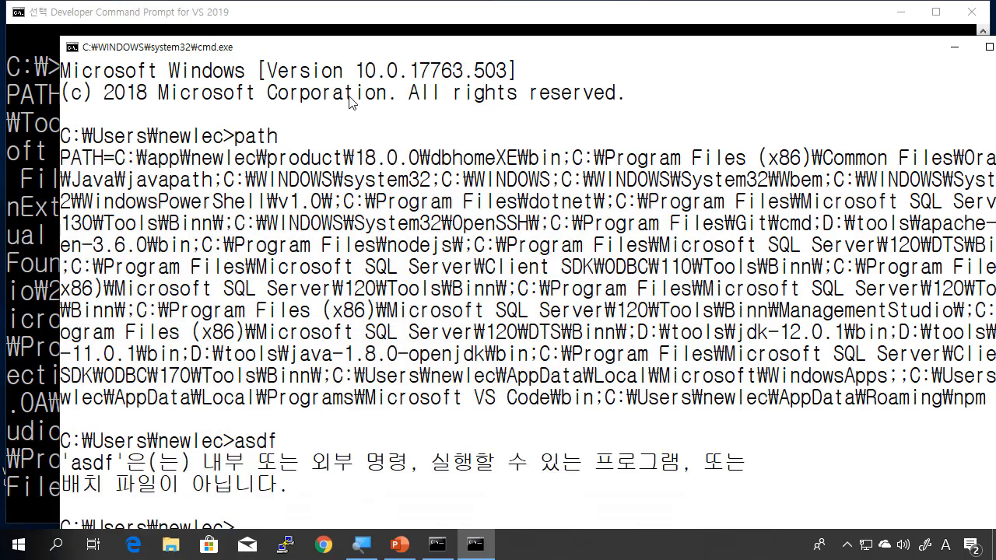
pyautogui.moveTo(360, 51); pyautogui.dragTo(361, 34)
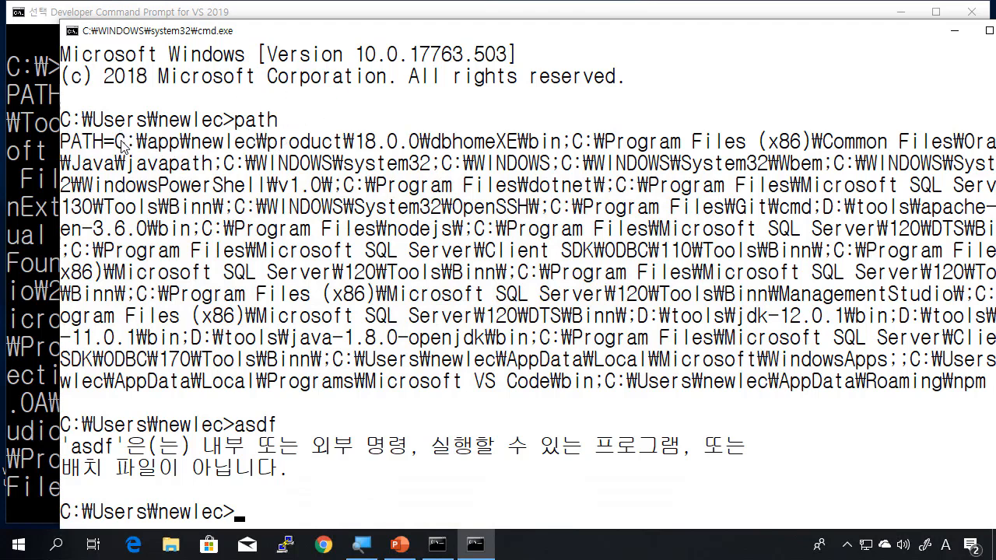
# Step: Examine the first PATH folders searched for a command and the response to asdf by highlighting each in the output
pyautogui.moveTo(117, 142); pyautogui.dragTo(561, 149)
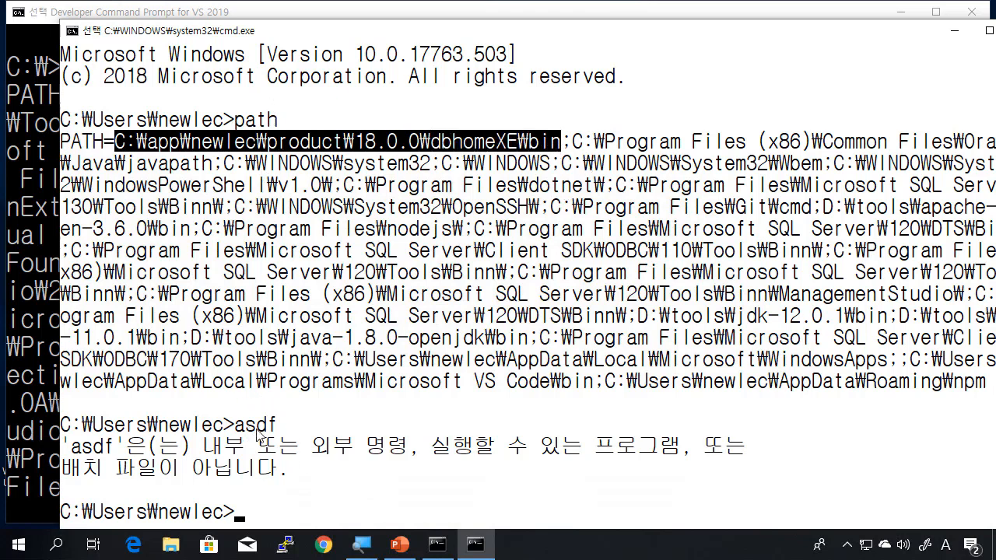
pyautogui.click(577, 141)
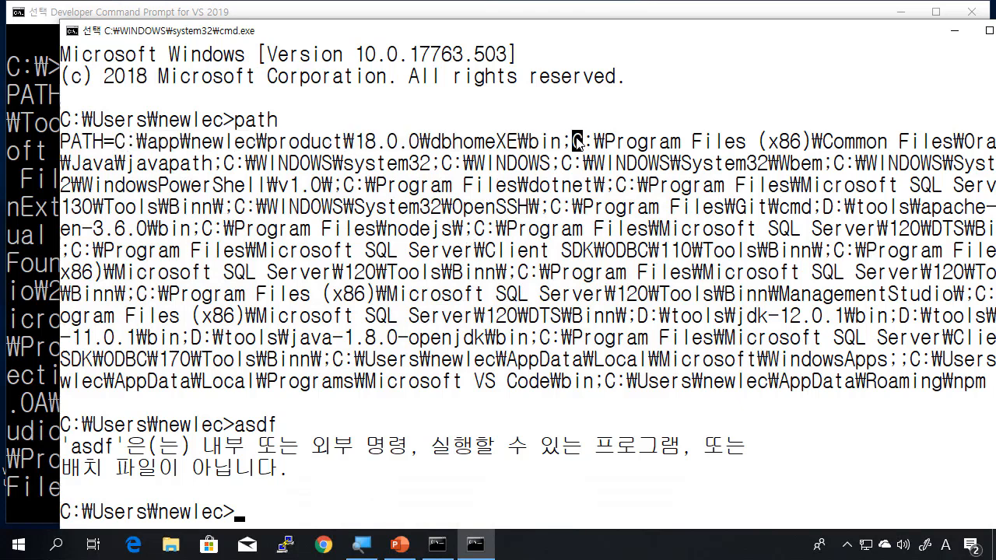
pyautogui.moveTo(577, 141); pyautogui.dragTo(909, 141)
pyautogui.click(523, 141)
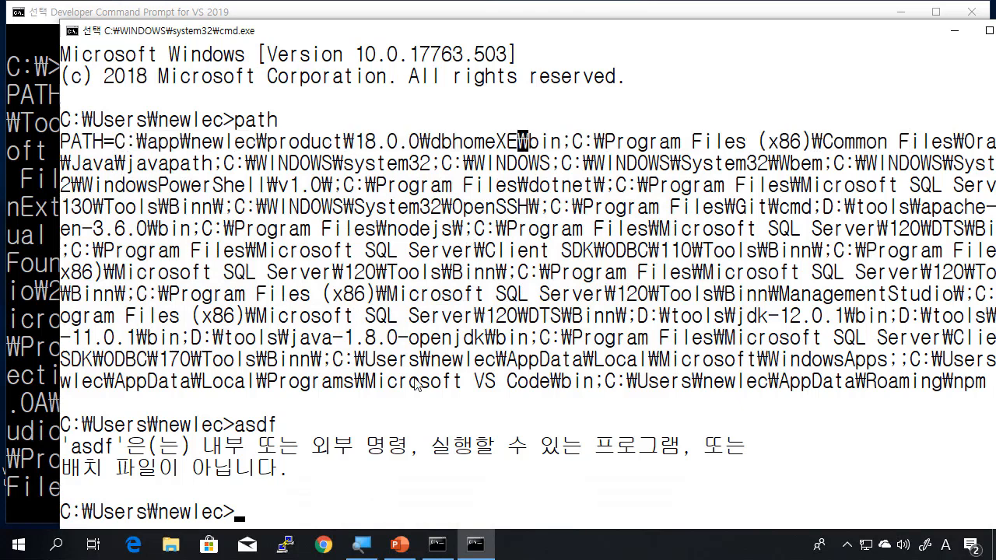
pyautogui.moveTo(271, 466); pyautogui.dragTo(99, 450)
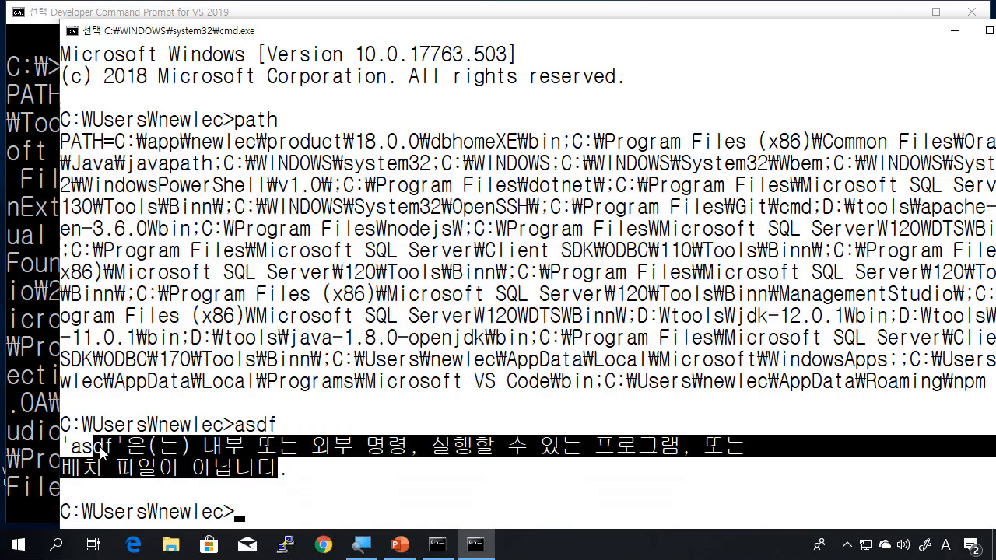
pyautogui.click(269, 461)
pyautogui.click(355, 474)
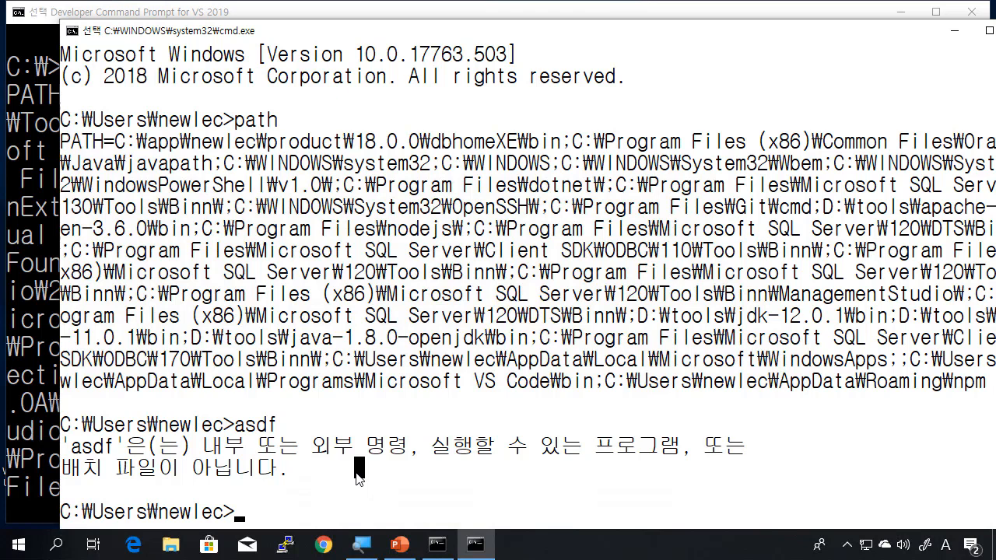
# Step: Run the C# compiler command csc in the regular Command Prompt
pyautogui.click(273, 490)
pyautogui.write('cs')
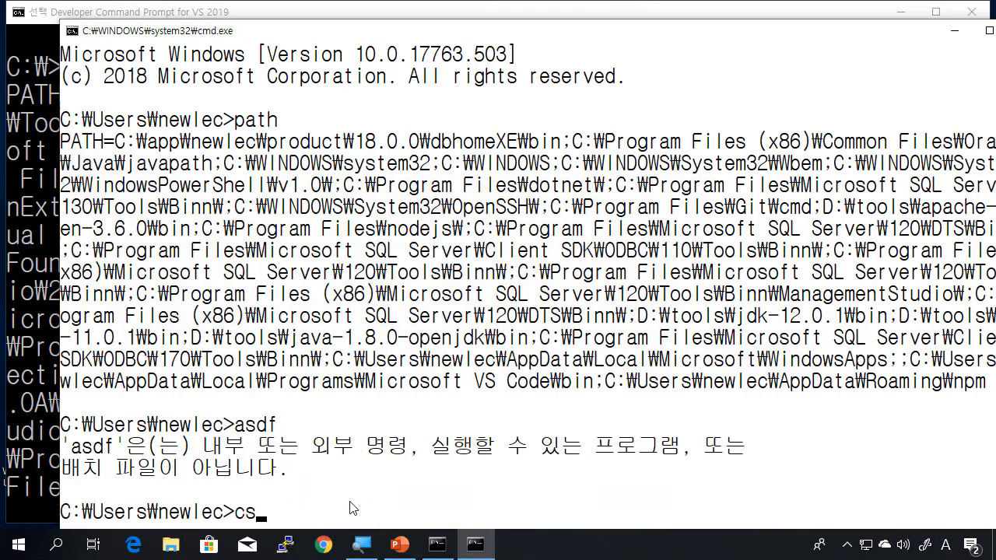
pyautogui.write('c')
pyautogui.press('Return')
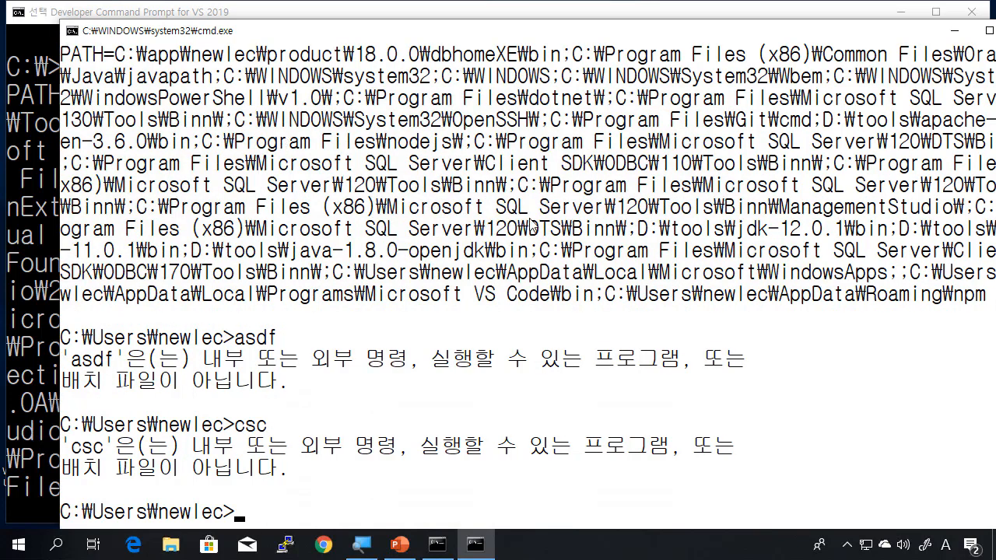
# Step: Check the csc command against the PATH folders listed in the regular Command Prompt, with its window moved back fully into view
pyautogui.moveTo(234, 425); pyautogui.dragTo(267, 427)
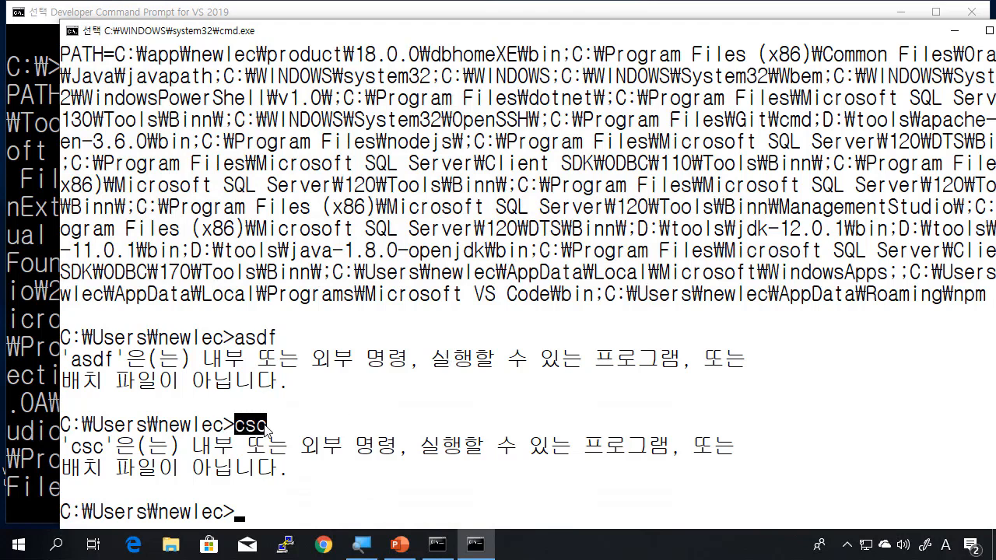
pyautogui.click(554, 295)
pyautogui.click(588, 274)
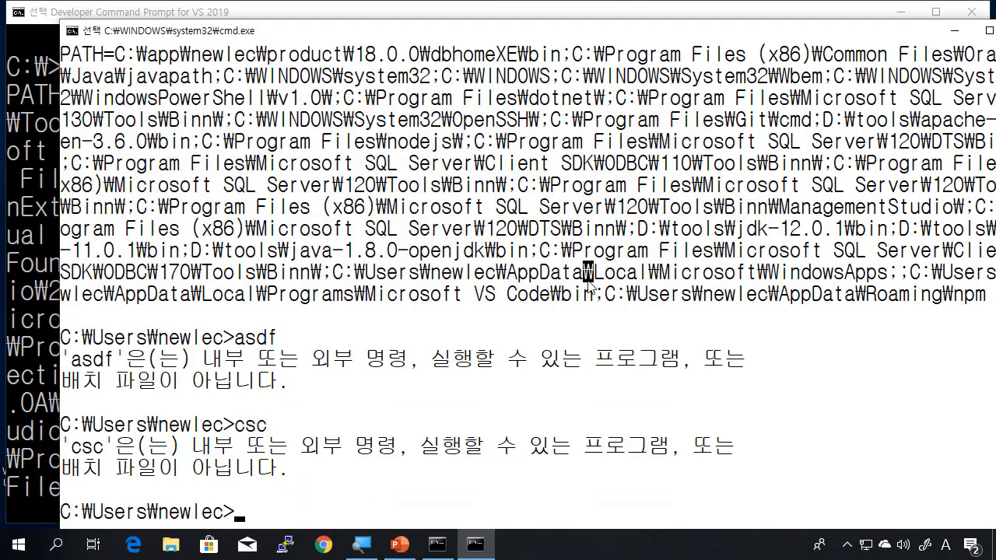
pyautogui.click(544, 293)
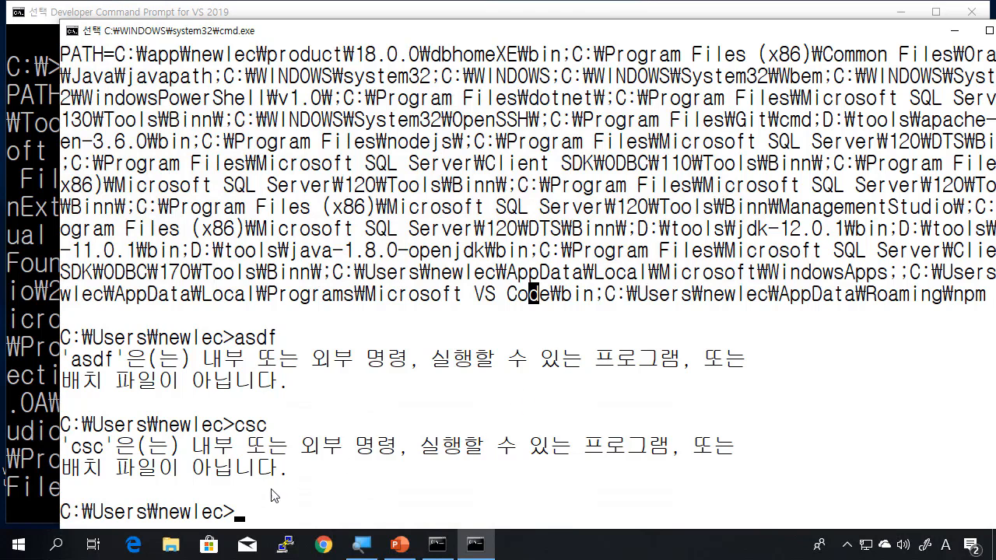
pyautogui.click(273, 512)
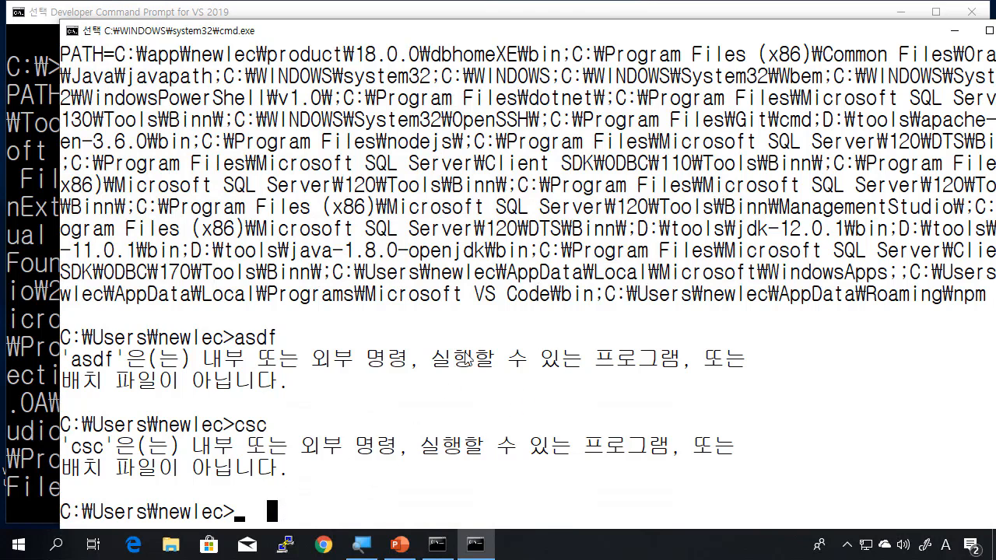
pyautogui.moveTo(236, 425); pyautogui.dragTo(264, 428)
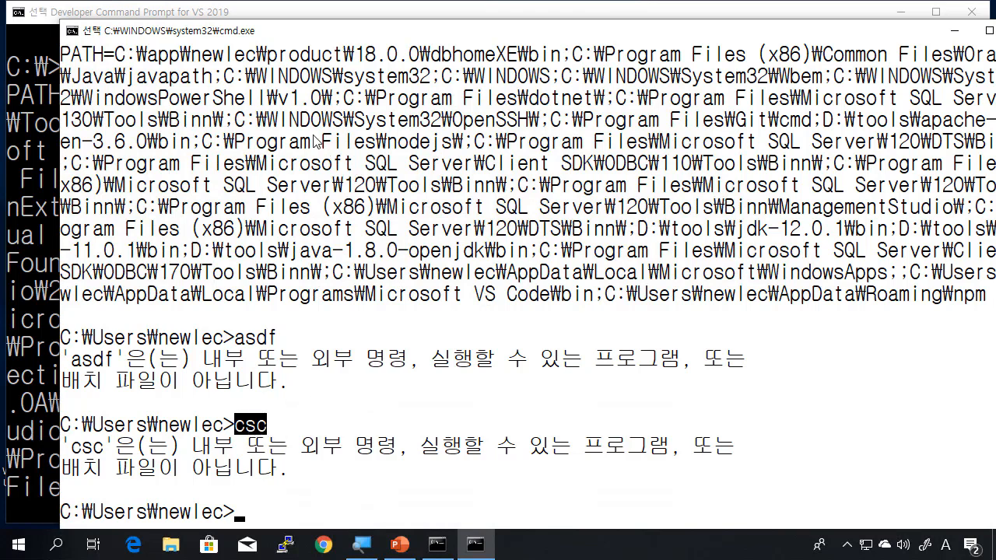
pyautogui.click(272, 425)
pyautogui.moveTo(461, 31); pyautogui.dragTo(408, 26)
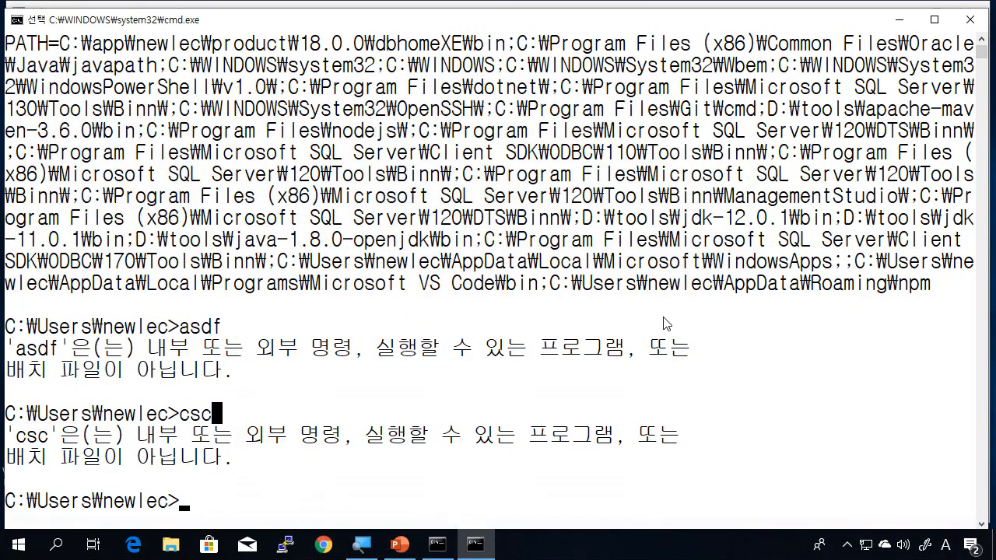
pyautogui.click(643, 325)
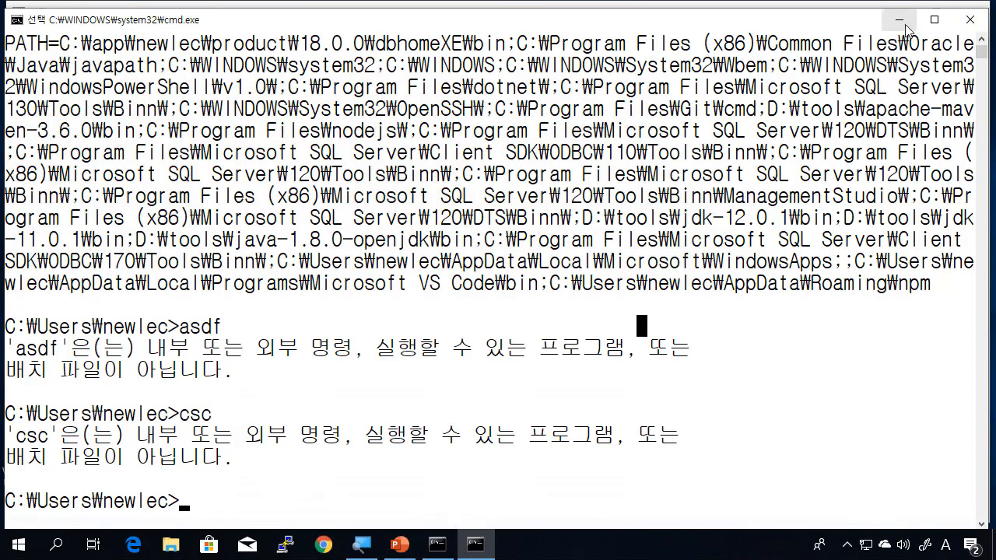
# Step: Close the regular Command Prompt, maximize the Developer Command Prompt, and review its PATH output through to the end
pyautogui.click(970, 19)
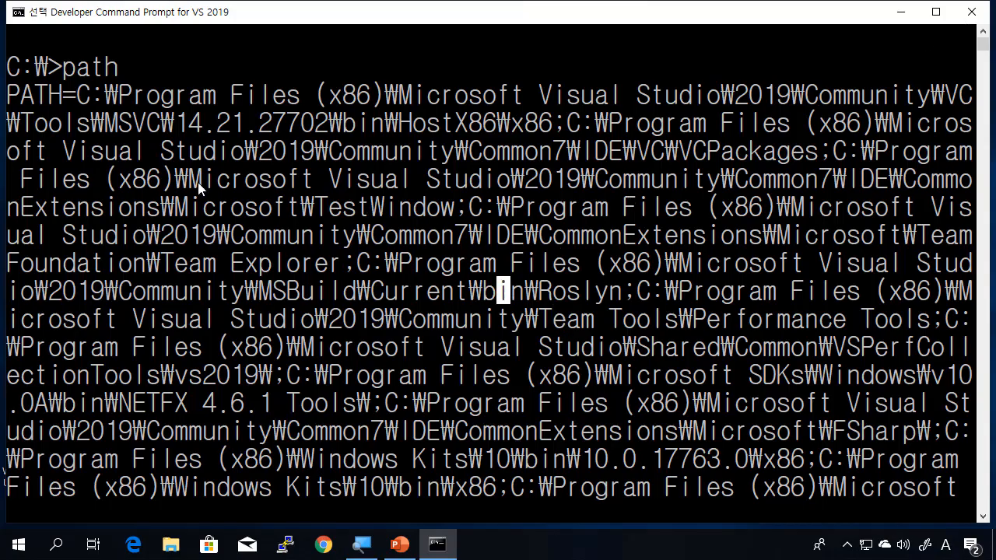
pyautogui.doubleClick(543, 19)
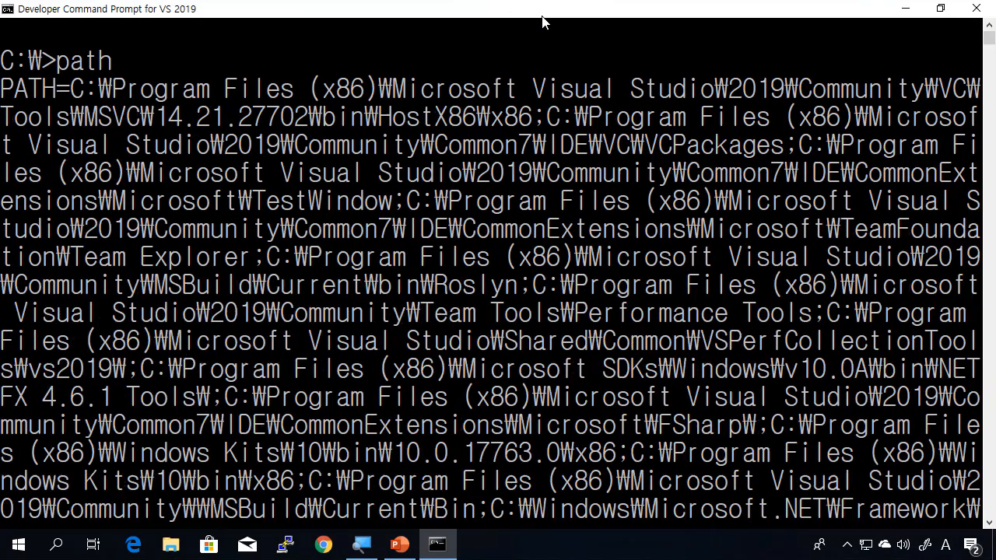
pyautogui.doubleClick(117, 62)
pyautogui.click(371, 117)
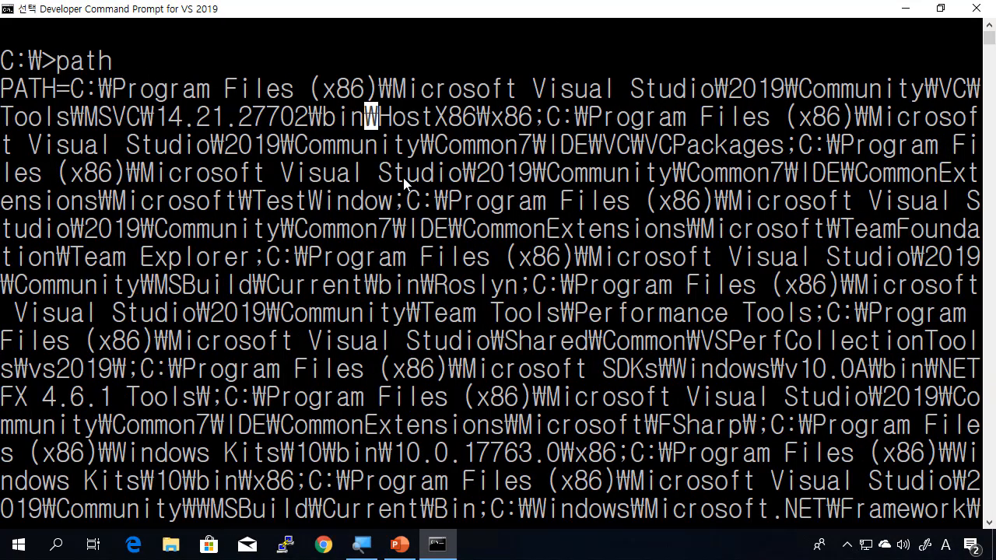
pyautogui.scroll(-5, 527, 388)
pyautogui.scroll(-6, 528, 388)
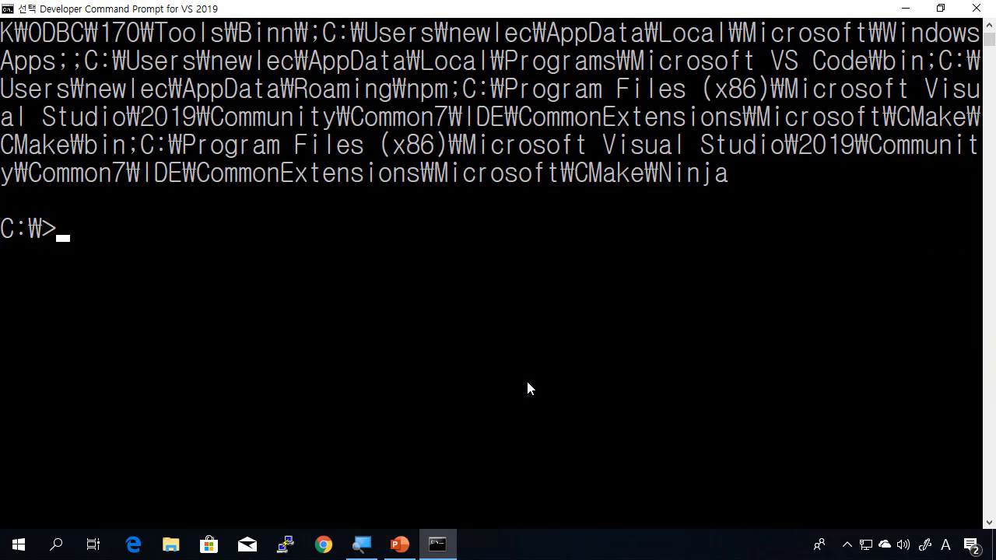
# Step: Run the C# compiler command csc in the Developer Command Prompt
pyautogui.click(515, 288)
pyautogui.write('csc')
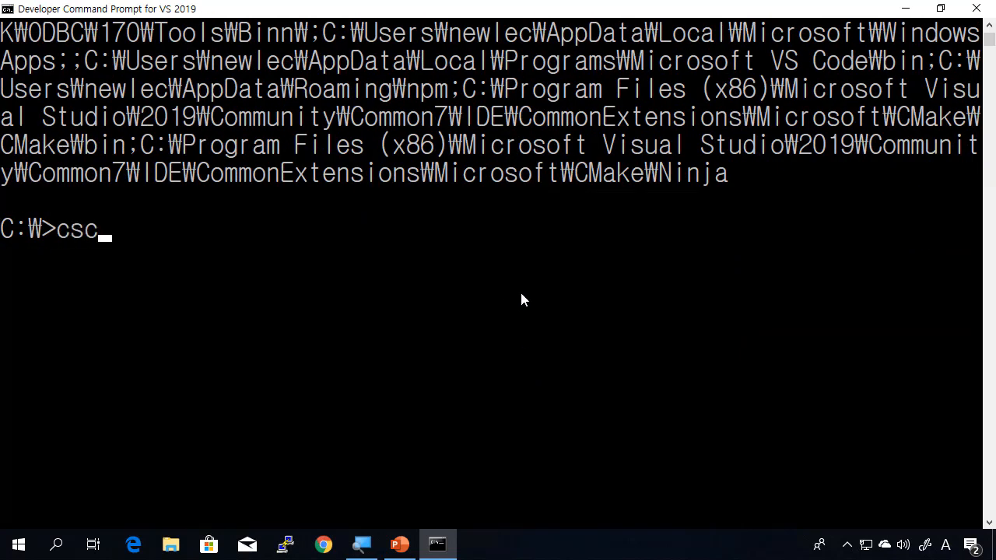
pyautogui.press('Return')
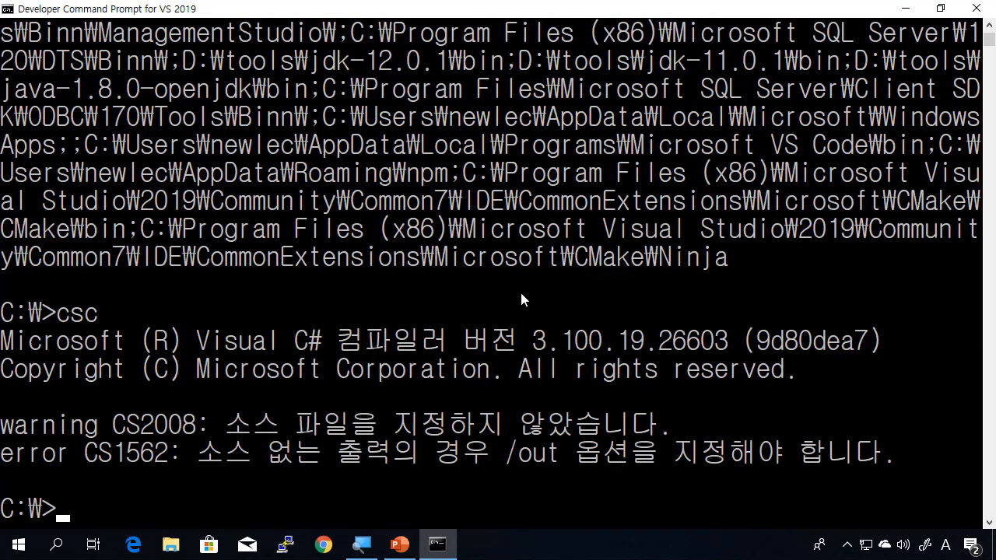
# Step: Examine the C# compiler's version line and the source-file messages printed below it by highlighting parts of the output
pyautogui.moveTo(313, 343); pyautogui.dragTo(666, 343)
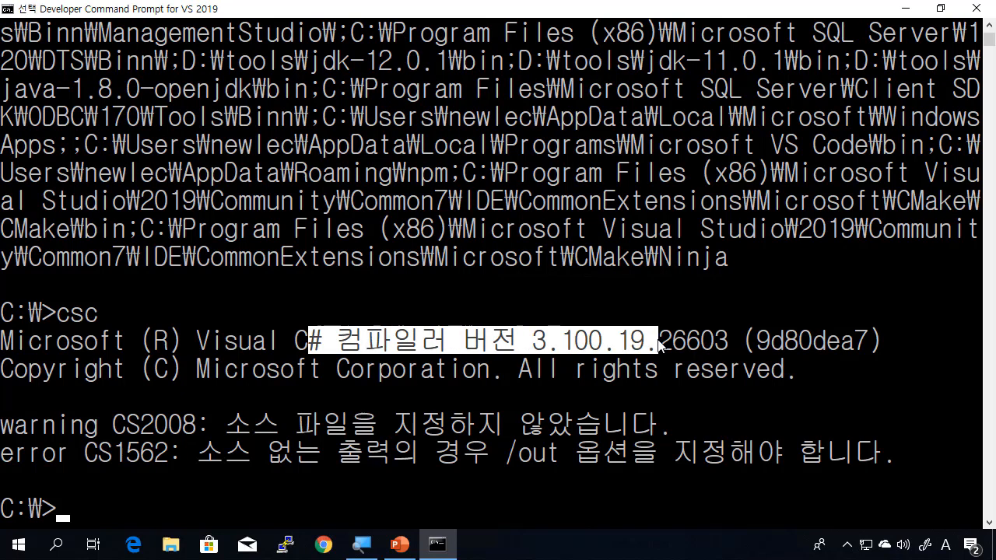
pyautogui.click(693, 342)
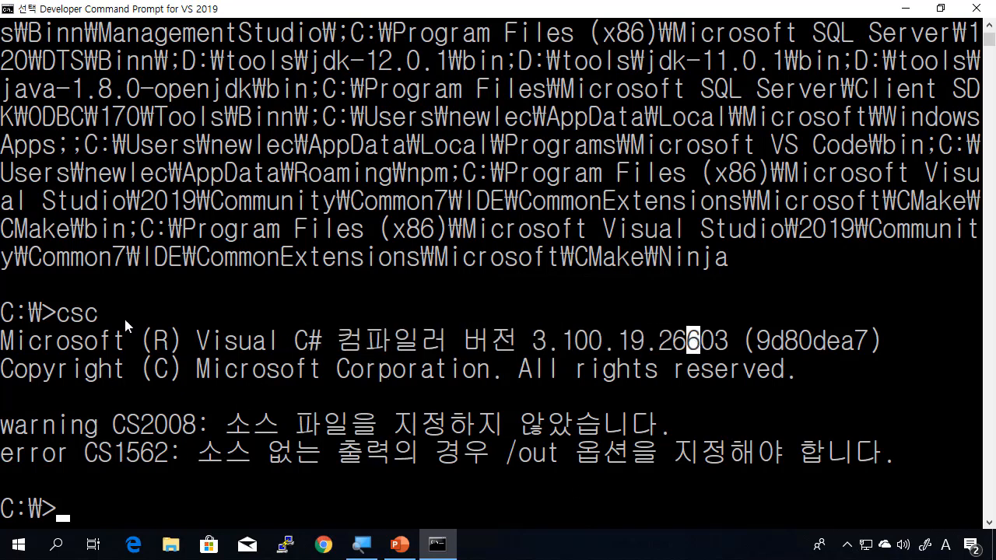
pyautogui.click(329, 313)
pyautogui.click(273, 396)
pyautogui.click(413, 369)
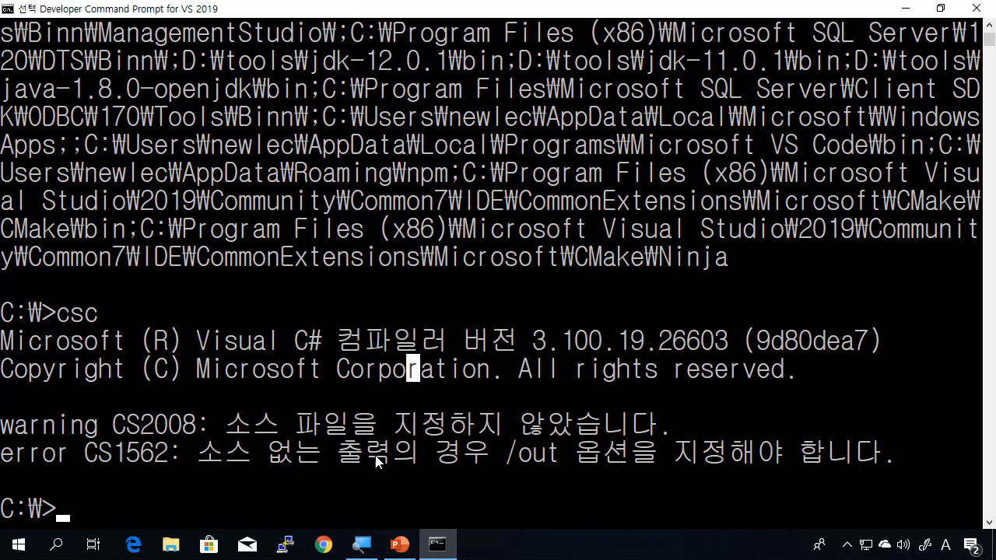
pyautogui.click(300, 481)
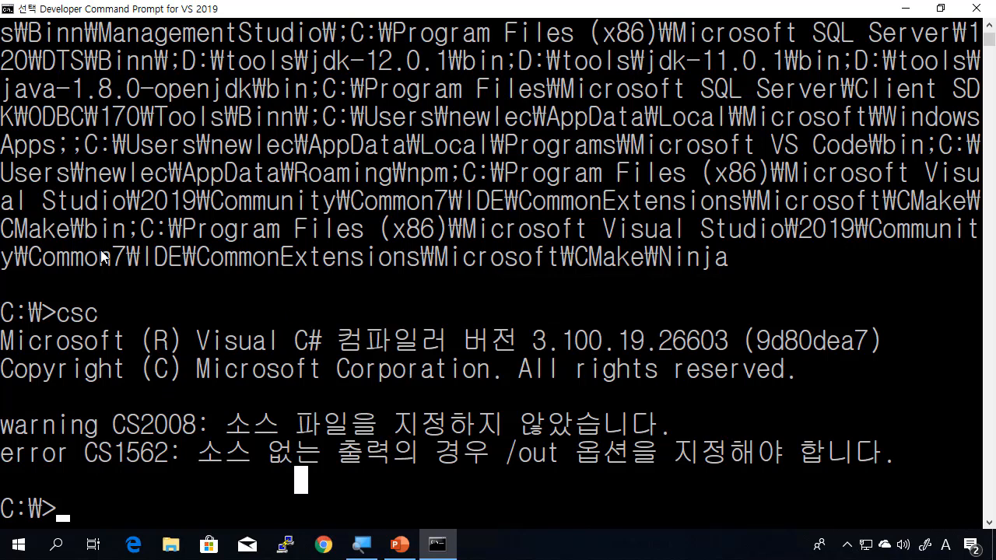
pyautogui.click(180, 362)
pyautogui.click(190, 398)
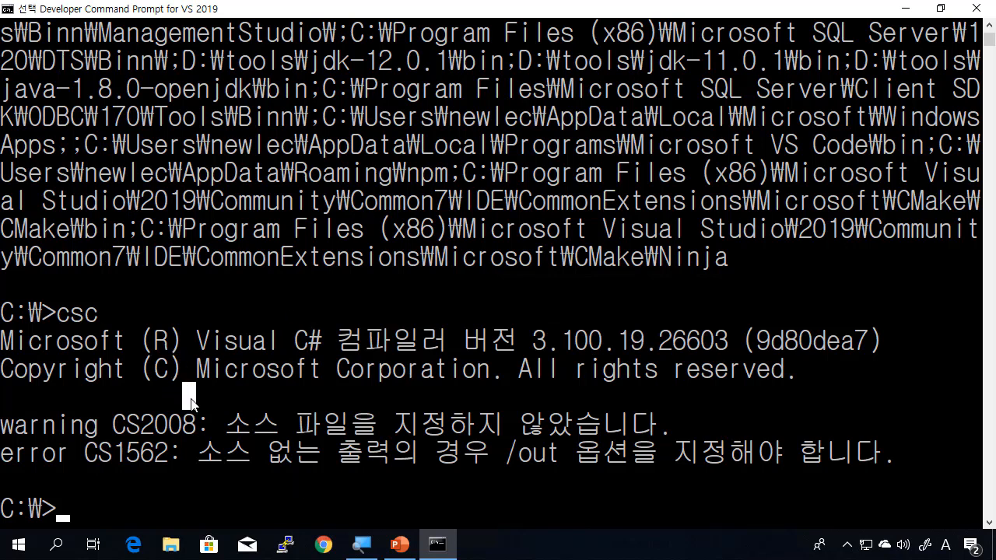
pyautogui.click(391, 410)
# Step: Review the executed csc command against its compiler output and the empty prompt, highlighting the command name in the console
pyautogui.click(189, 284)
pyautogui.moveTo(95, 315); pyautogui.dragTo(59, 314)
pyautogui.click(170, 290)
pyautogui.click(193, 470)
pyautogui.click(133, 502)
pyautogui.moveTo(65, 502); pyautogui.dragTo(80, 510)
pyautogui.click(339, 387)
pyautogui.moveTo(61, 312); pyautogui.dragTo(96, 313)
pyautogui.click(166, 296)
pyautogui.moveTo(97, 314); pyautogui.dragTo(70, 315)
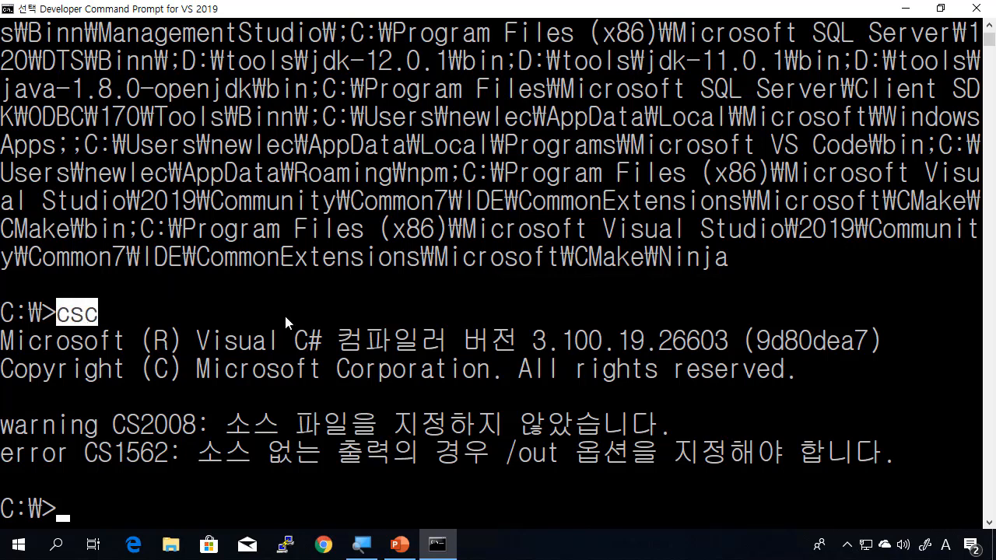
pyautogui.click(326, 315)
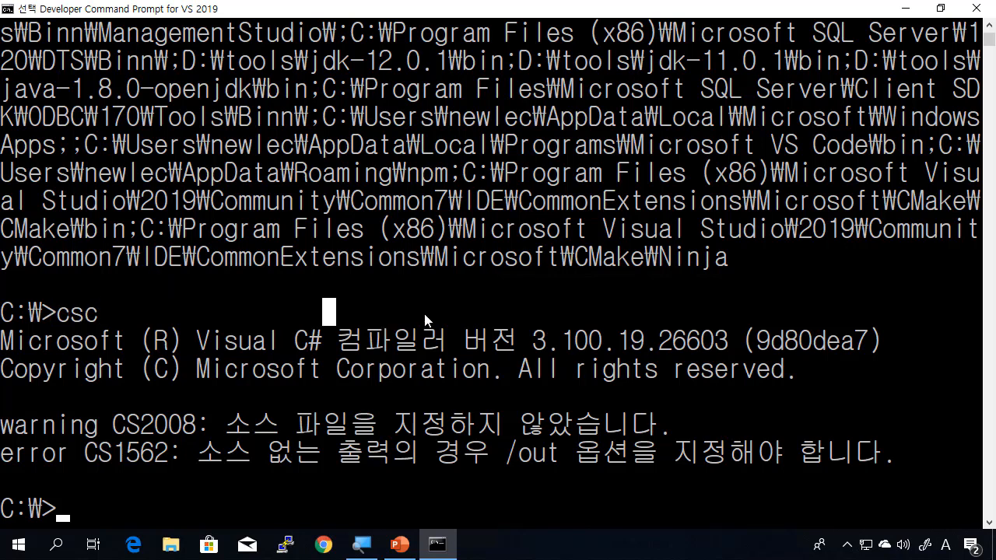
pyautogui.moveTo(59, 314); pyautogui.dragTo(114, 307)
pyautogui.click(148, 311)
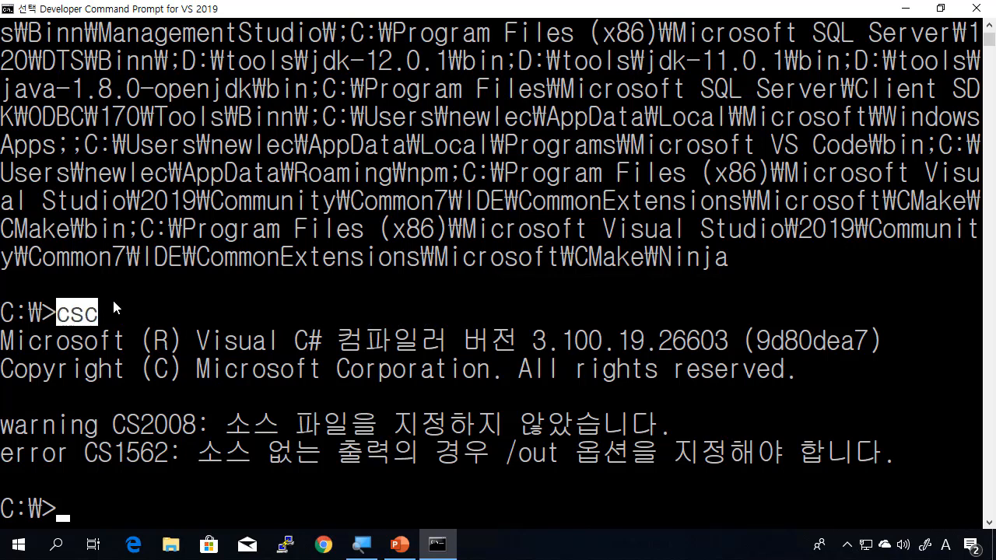
pyautogui.click(91, 504)
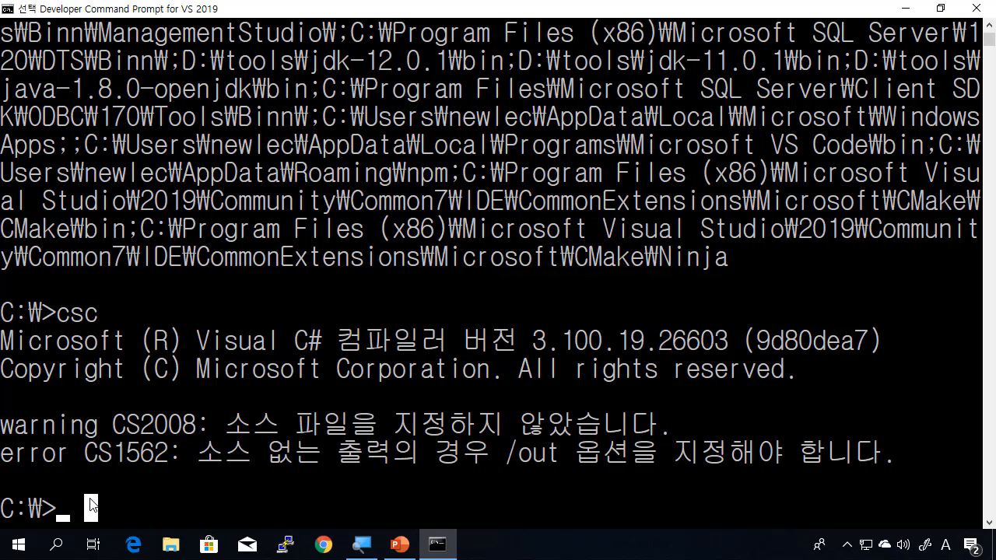
pyautogui.click(107, 311)
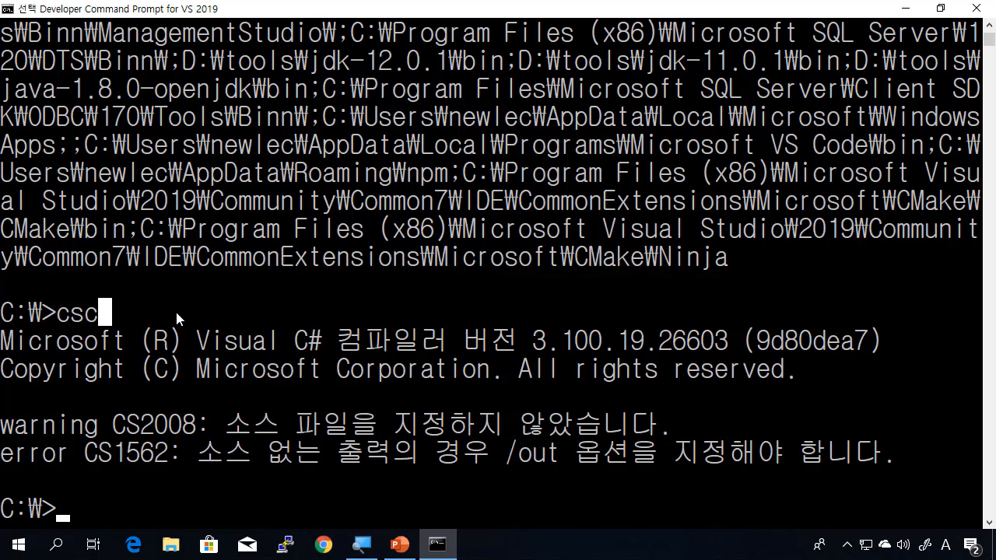
pyautogui.moveTo(61, 312); pyautogui.dragTo(90, 311)
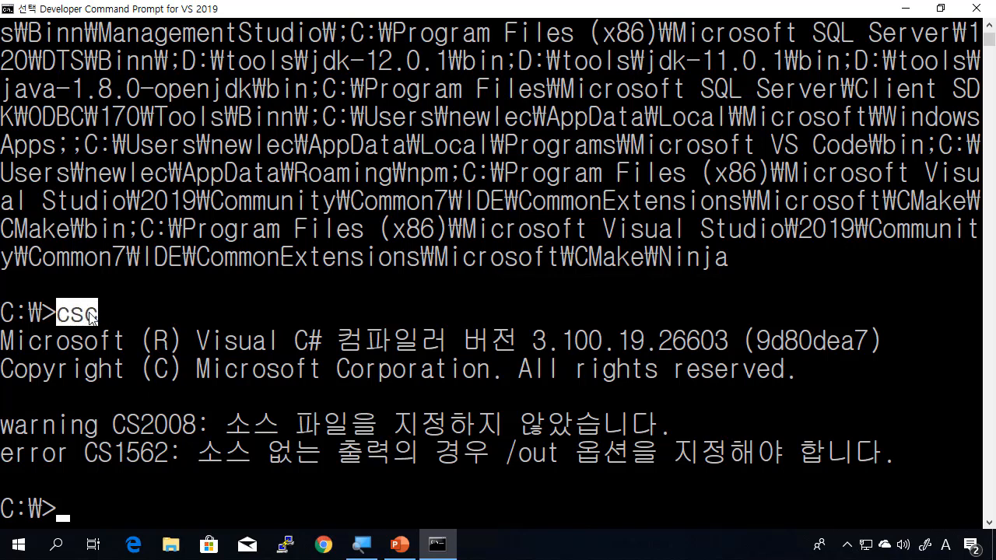
pyautogui.click(148, 306)
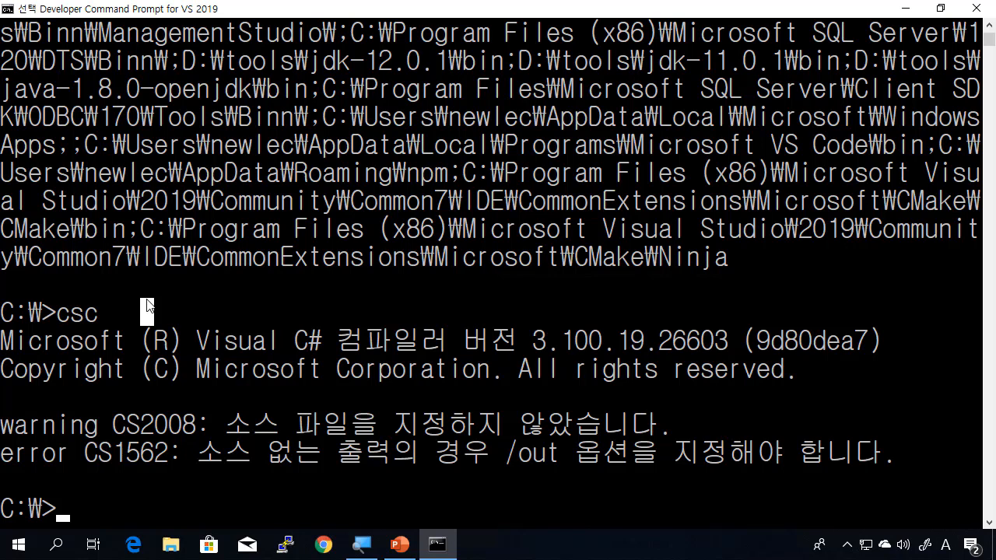
pyautogui.click(218, 311)
pyautogui.click(440, 368)
pyautogui.click(581, 340)
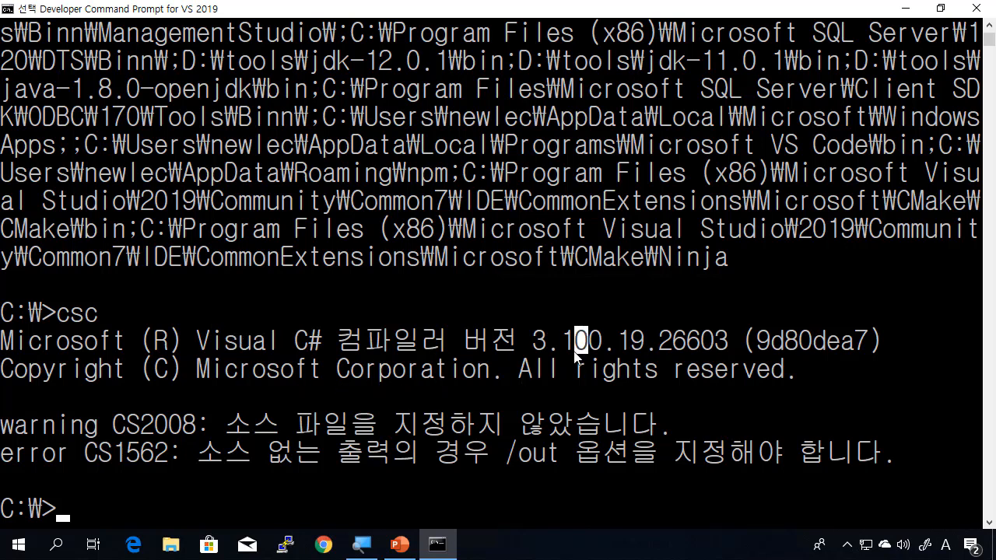
pyautogui.click(60, 313)
pyautogui.click(187, 316)
pyautogui.moveTo(60, 313); pyautogui.dragTo(95, 313)
pyautogui.click(175, 312)
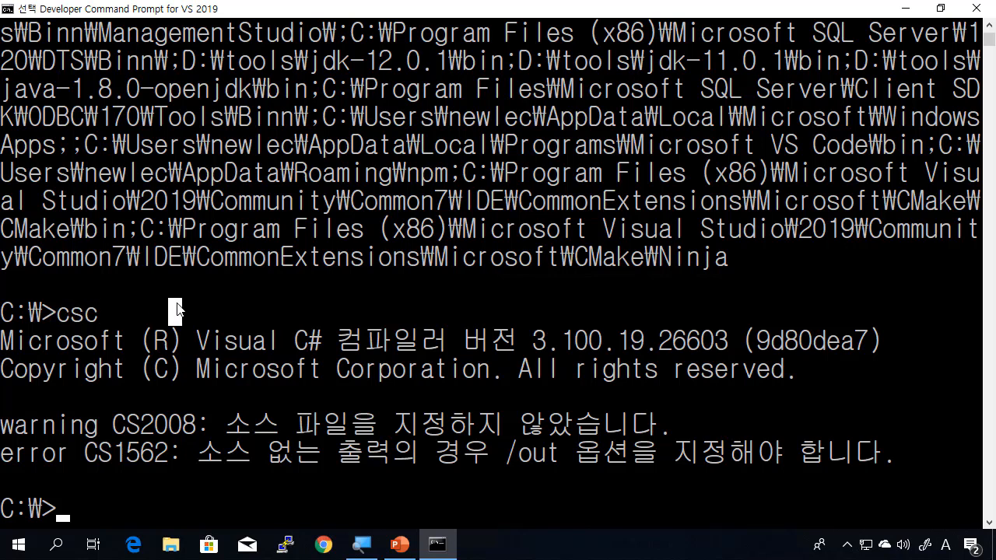